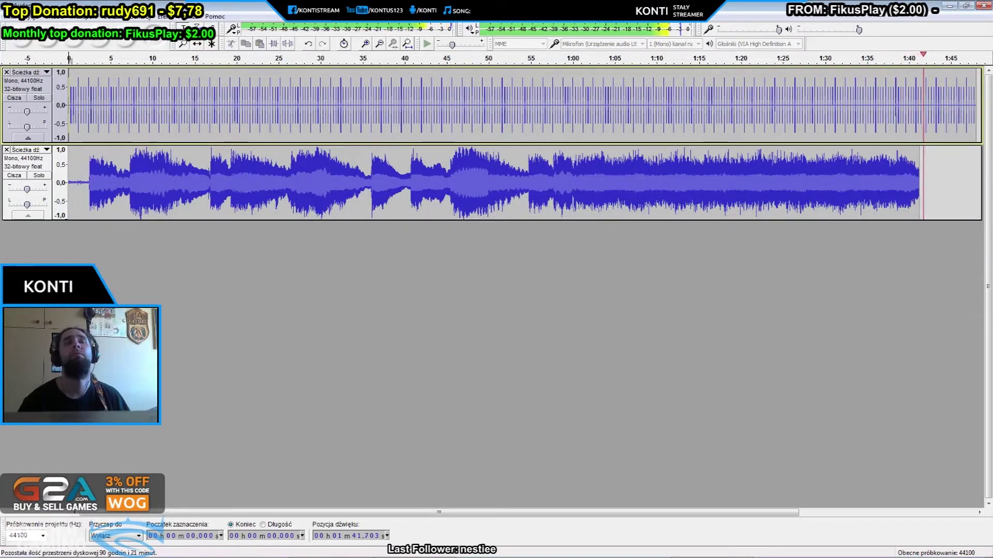
Step: Stop recording the second track and play the take back from the start
{"action": "key", "text": "space"}
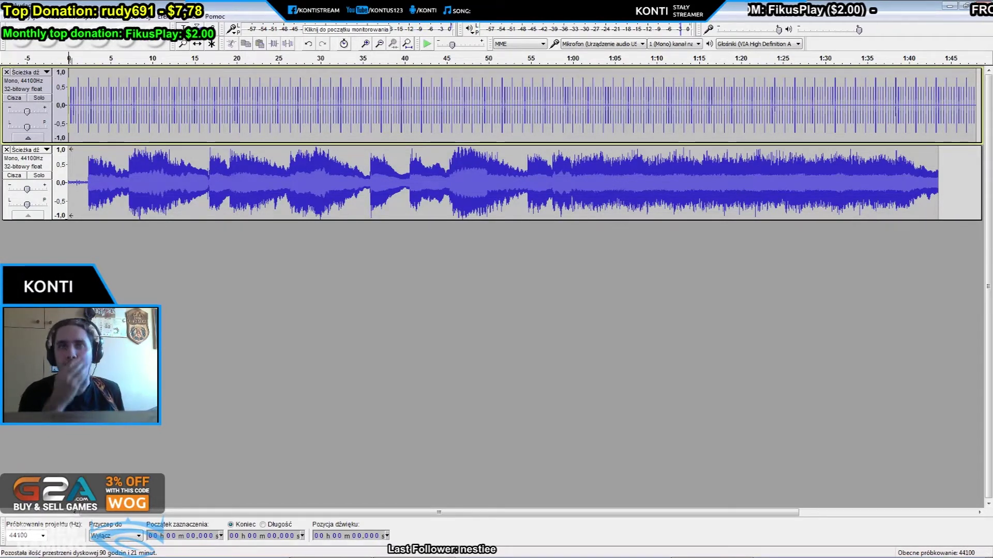
{"action": "key", "text": "space"}
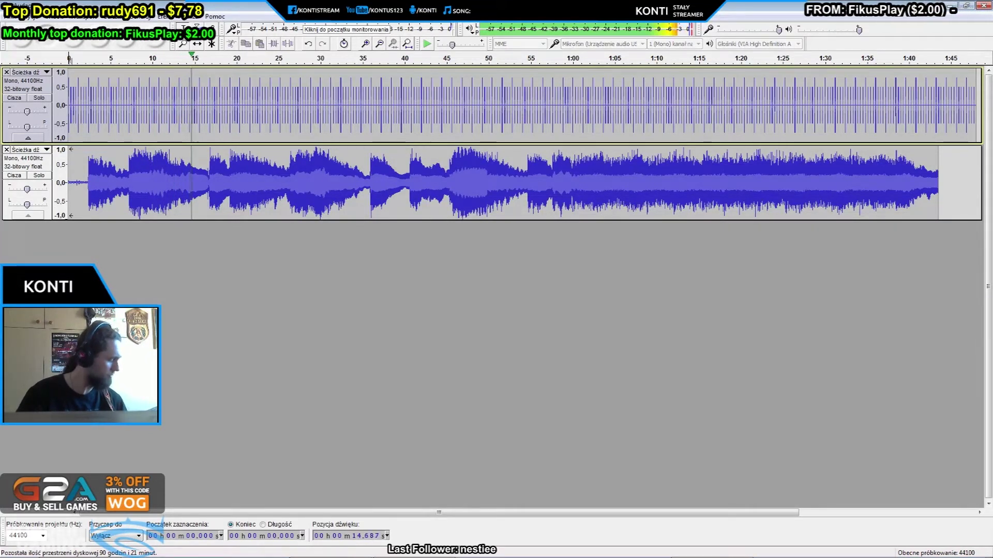
{"action": "key", "text": "space"}
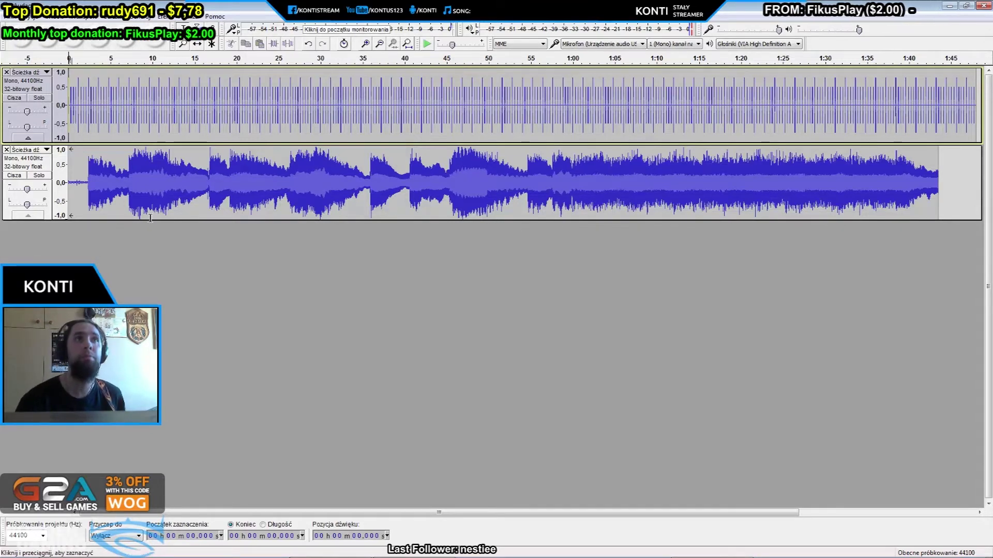
Step: Lower the second track's gain to -12 dB and slightly raise the click track's gain while playing them back from the start
{"action": "left_click_drag", "start_coordinate": [29, 190], "coordinate": [19, 191]}
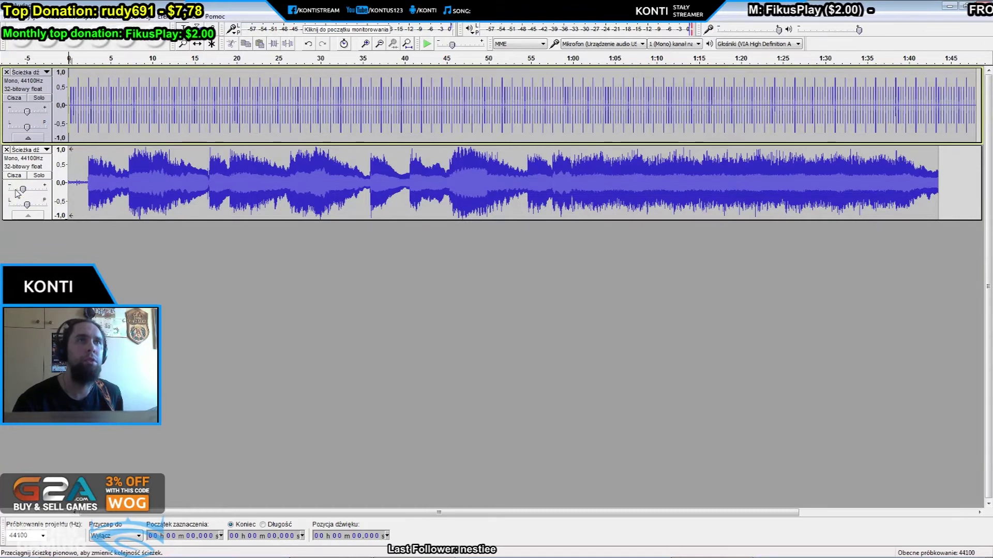
{"action": "key", "text": "space"}
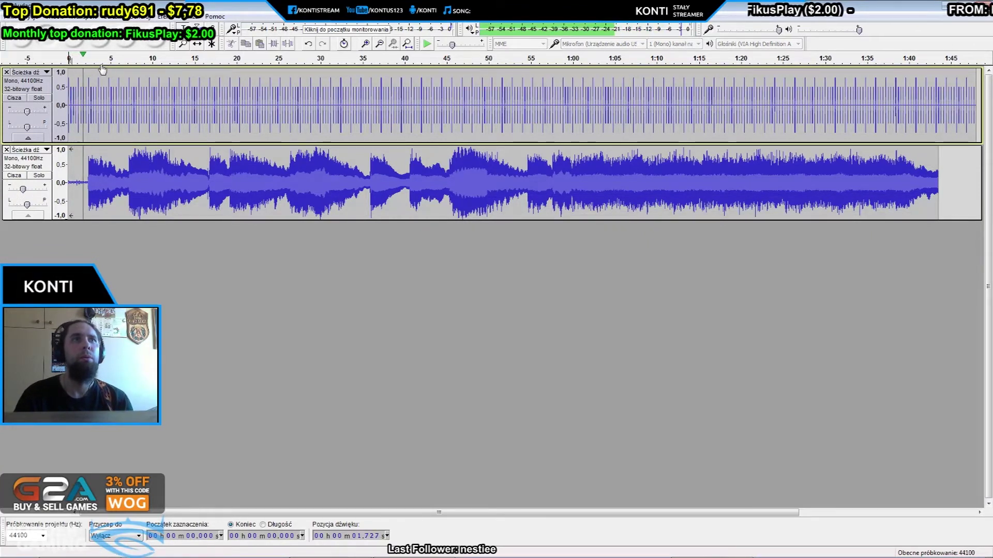
{"action": "left_click_drag", "start_coordinate": [28, 112], "coordinate": [32, 113]}
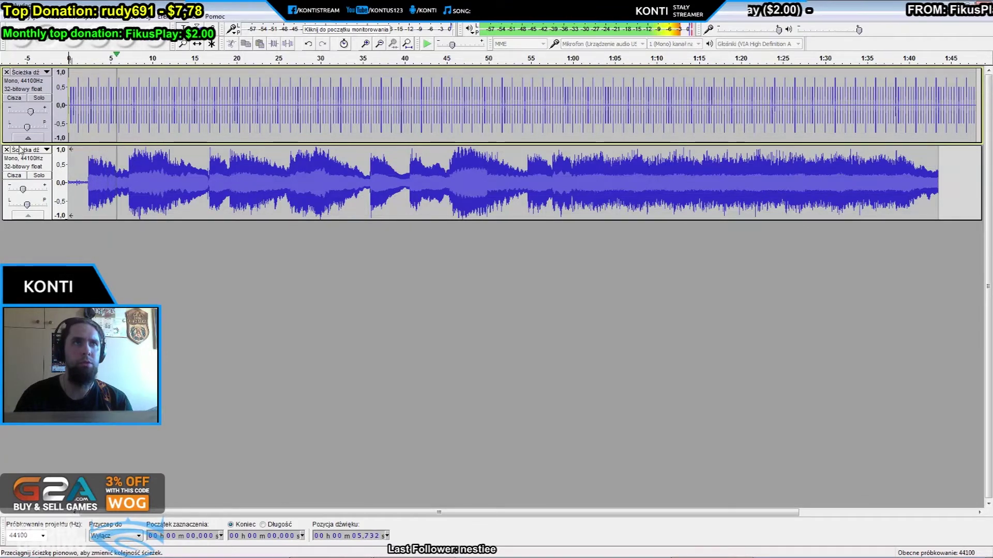
{"action": "left_click_drag", "start_coordinate": [23, 189], "coordinate": [21, 193]}
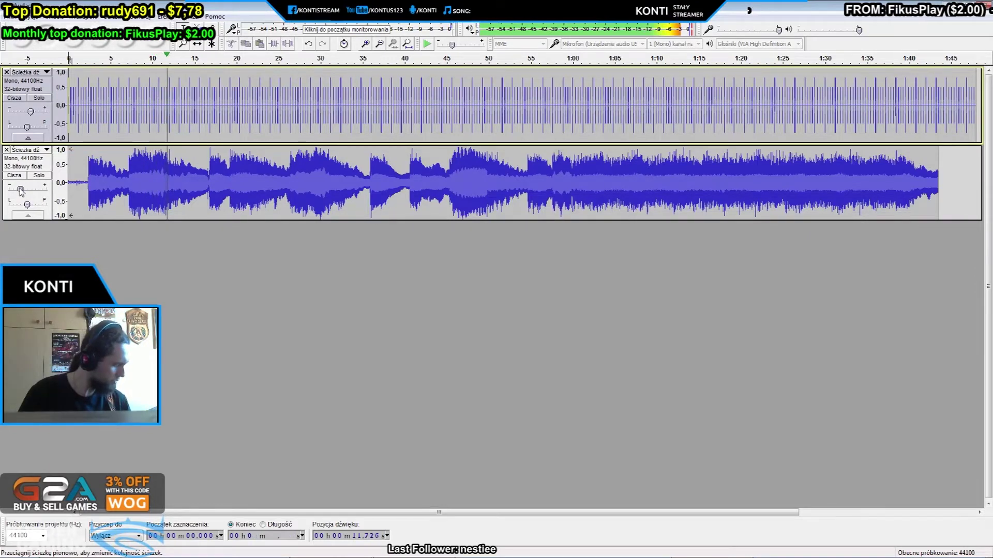
{"action": "key", "text": "space"}
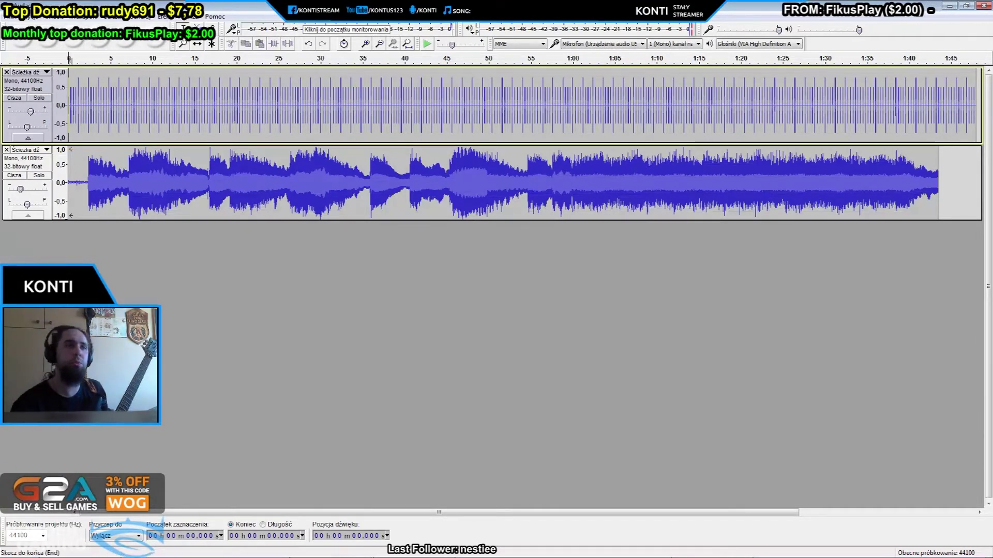
Step: Record a guitar take of about 1:05 on a third track and play it back from the start with the click track muted
{"action": "left_click", "coordinate": [158, 42]}
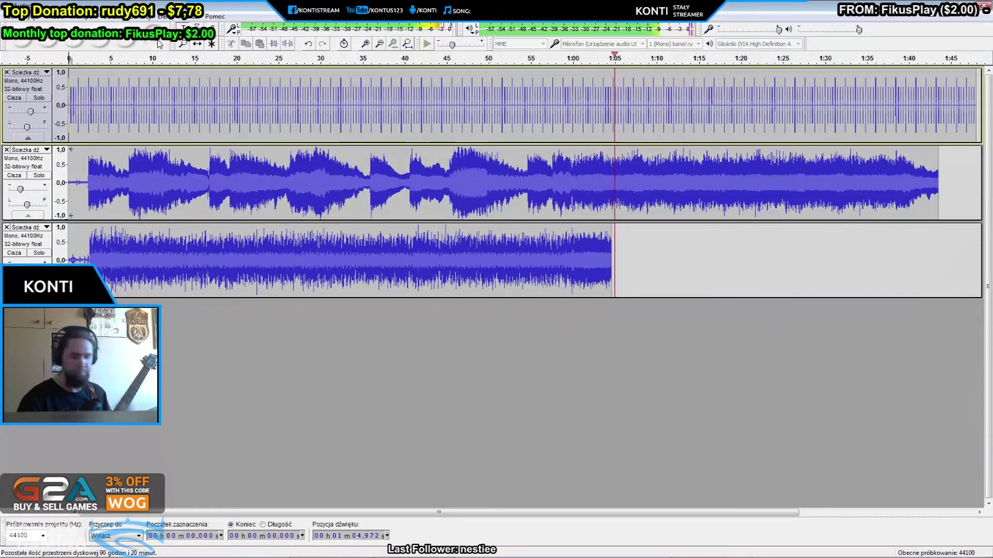
{"action": "key", "text": "space"}
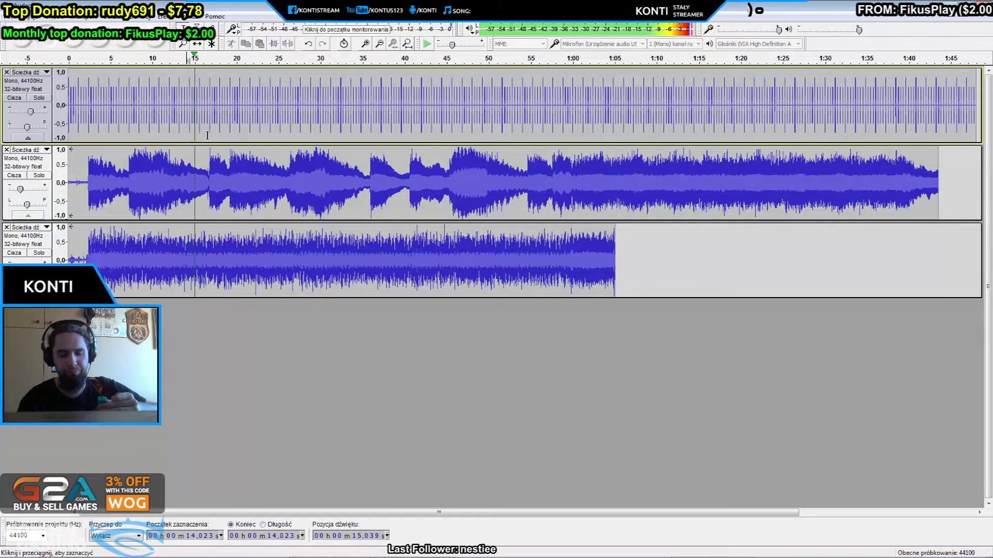
{"action": "key", "text": "Home"}
{"action": "key", "text": "space"}
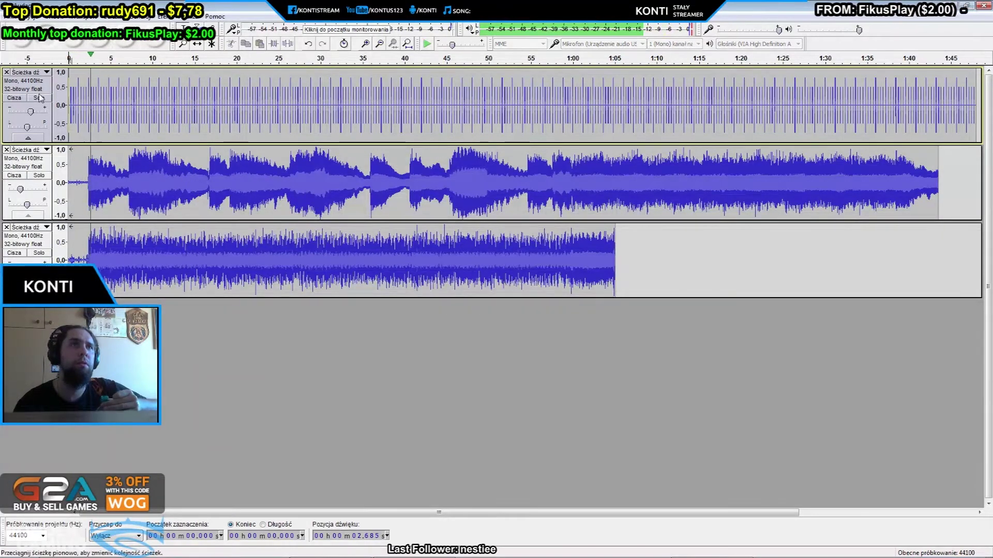
{"action": "key", "text": "shift+u"}
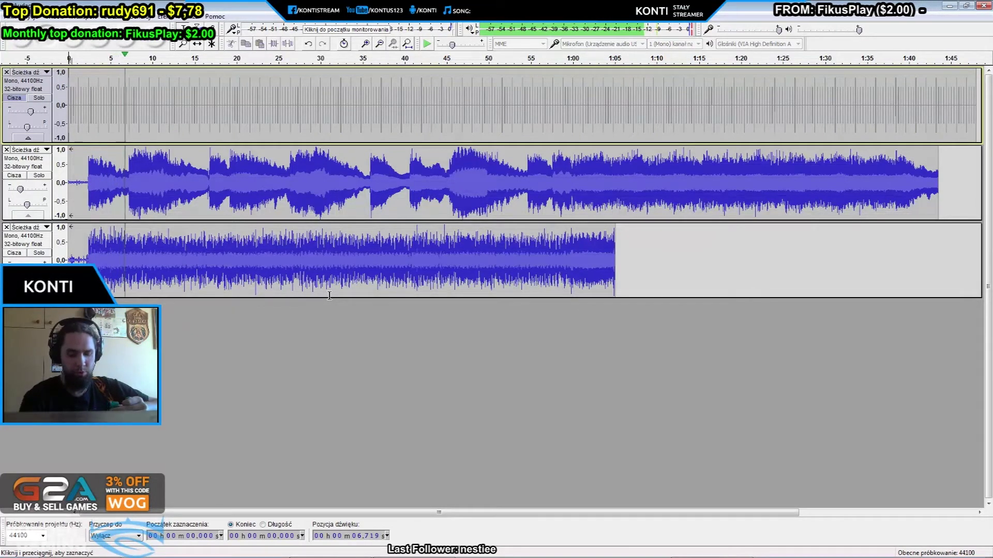
{"action": "key", "text": "space"}
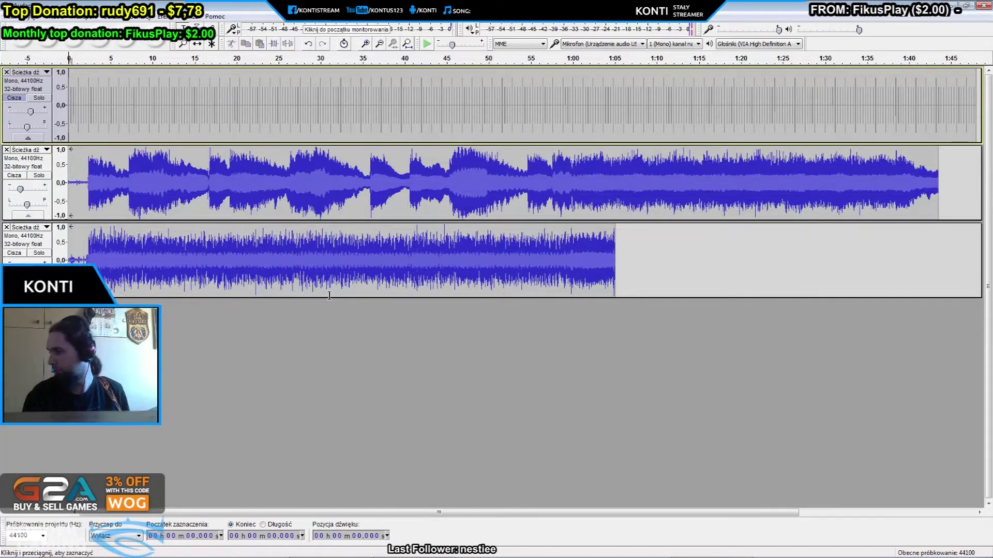
Step: Raise the second track's gain slightly above -12 dB while playing the mix from the start
{"action": "key", "text": "space"}
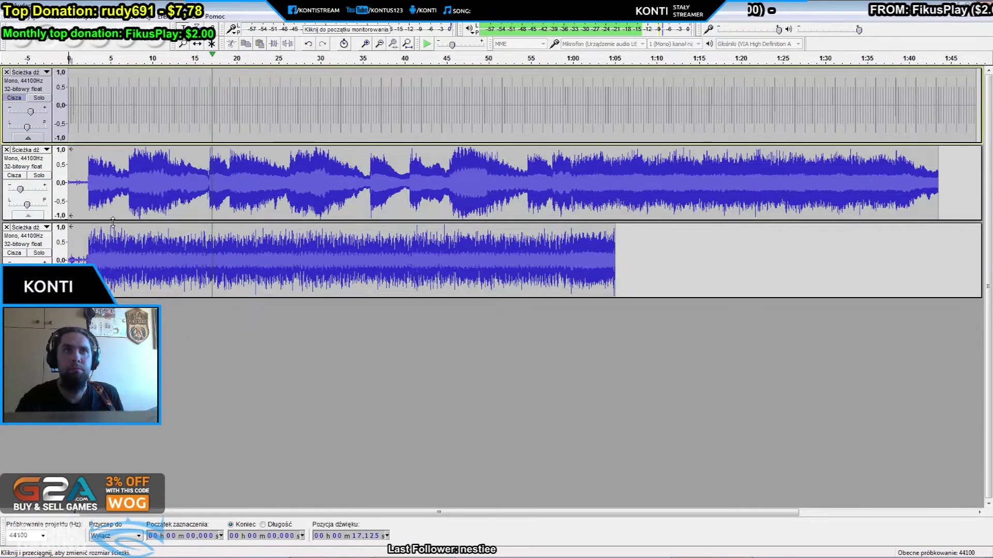
{"action": "mouse_move", "coordinate": [21, 190]}
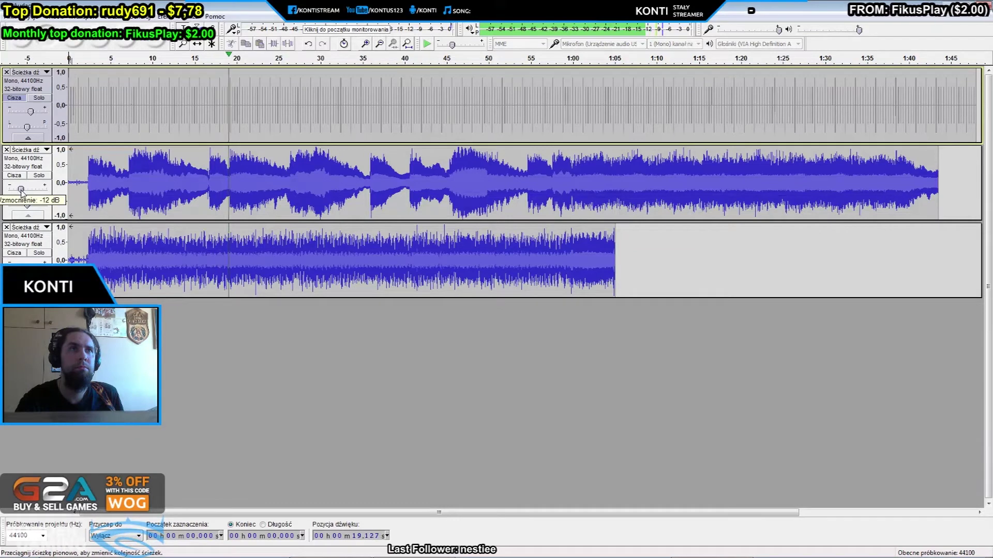
{"action": "left_click_drag", "start_coordinate": [21, 189], "coordinate": [23, 189]}
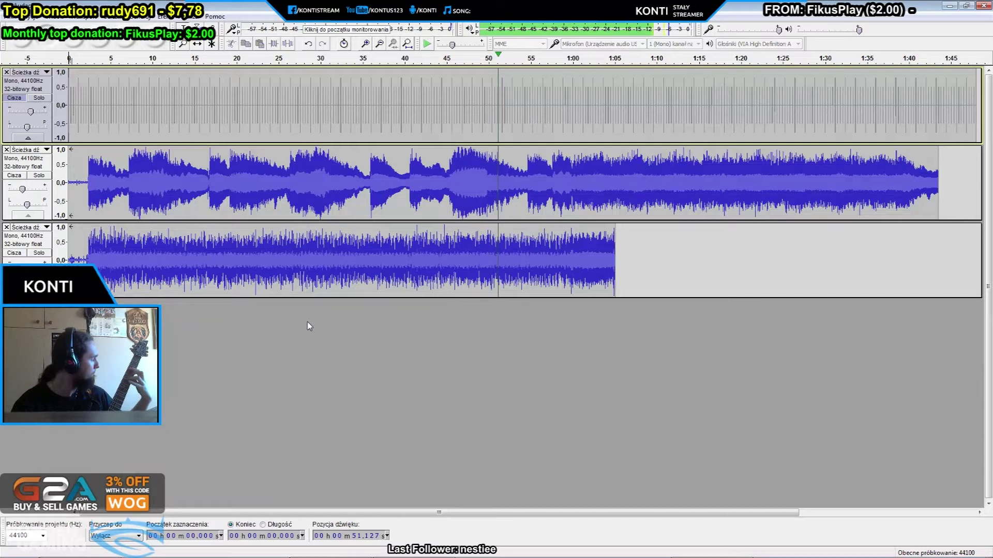
{"action": "key", "text": "space"}
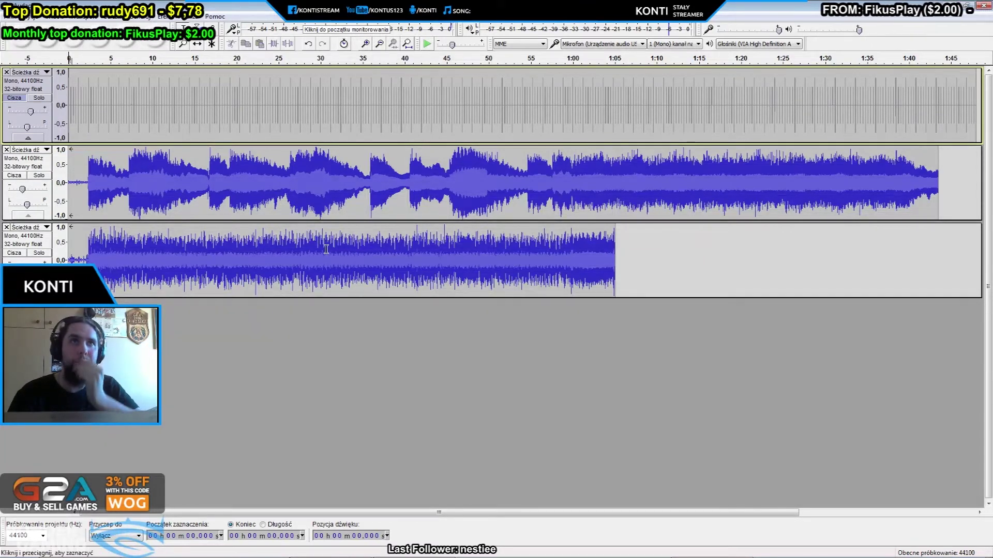
Step: Record a guitar take ending at about 1:20 on a fourth track, with the click track unmuted
{"action": "left_click", "coordinate": [156, 42]}
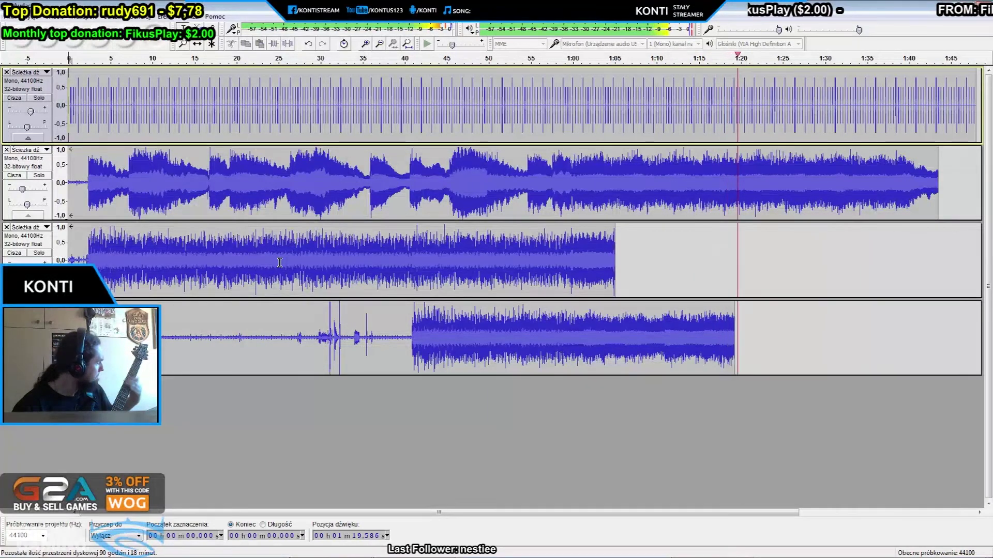
{"action": "key", "text": "space"}
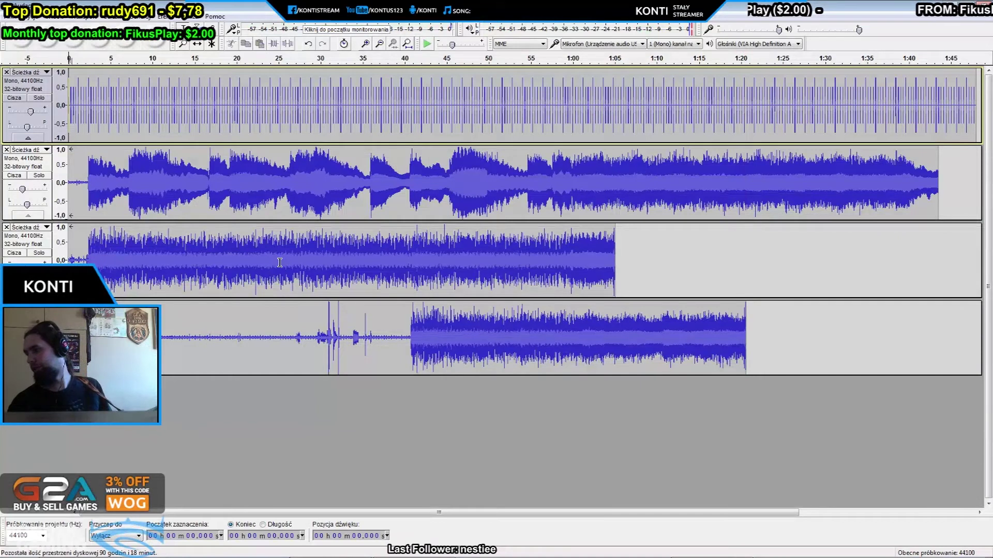
Step: Replace the noise before the guitar entry on the fourth track, from the start to 40.654 s, with silence
{"action": "left_click_drag", "start_coordinate": [406, 327], "coordinate": [36, 336]}
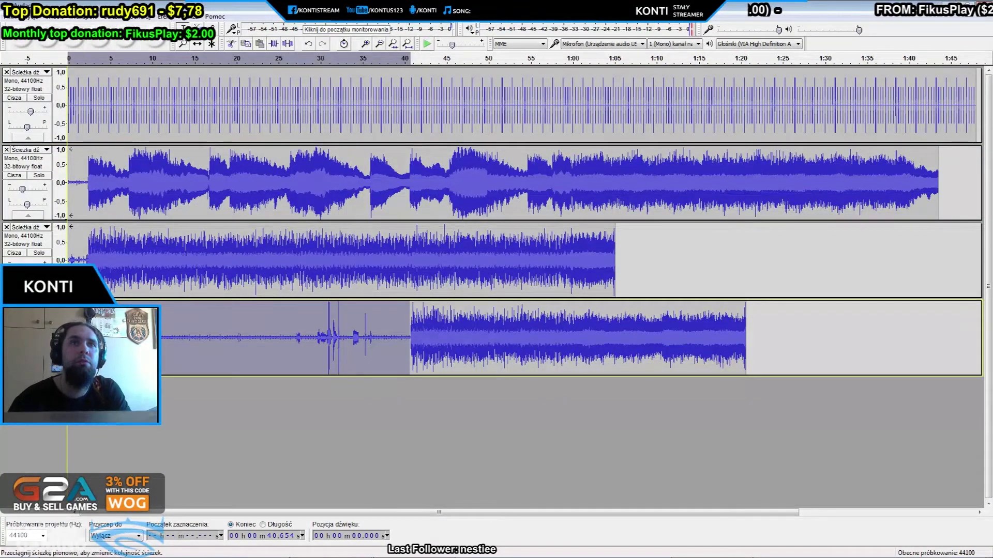
{"action": "key", "text": "Delete"}
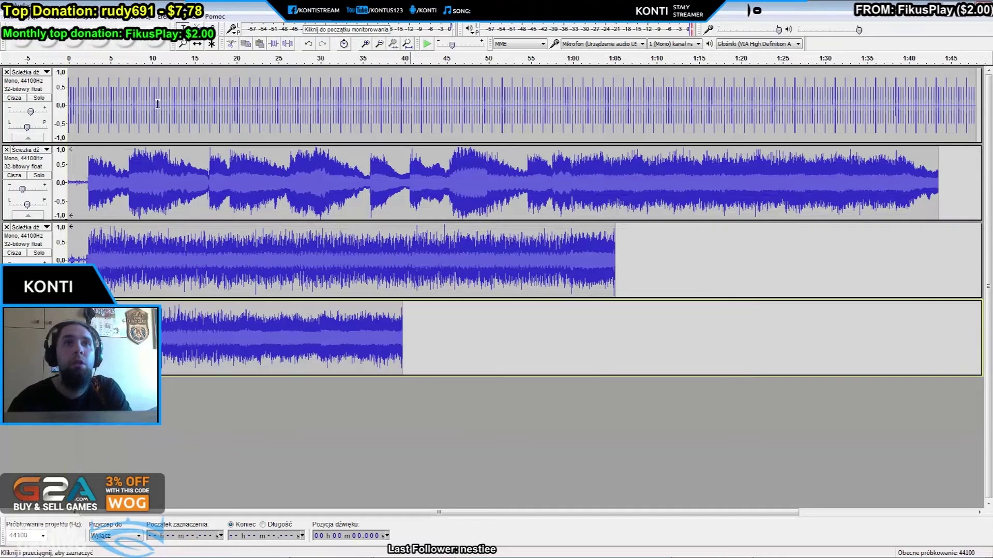
{"action": "key", "text": "ctrl+z"}
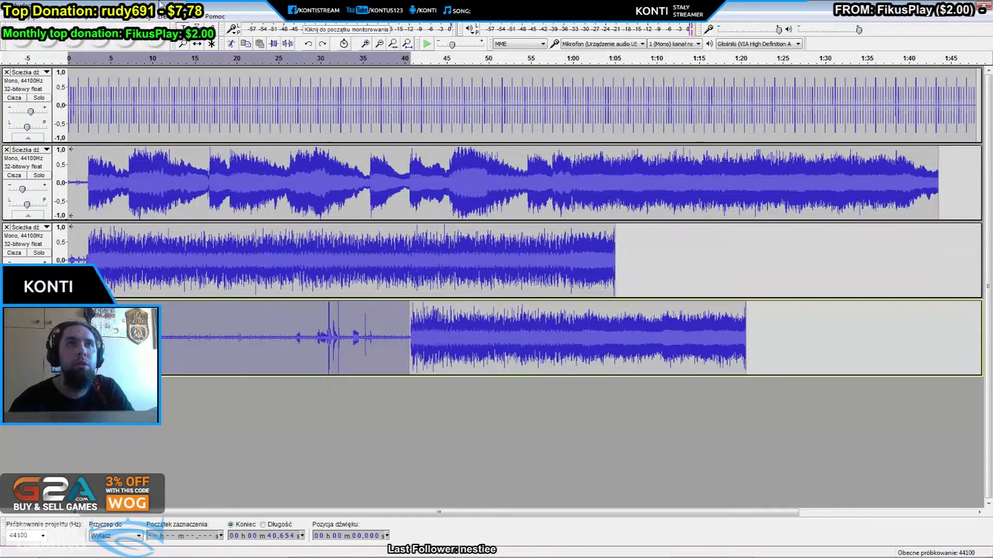
{"action": "left_click", "coordinate": [132, 16]}
{"action": "left_click", "coordinate": [150, 72]}
{"action": "key", "text": "Return"}
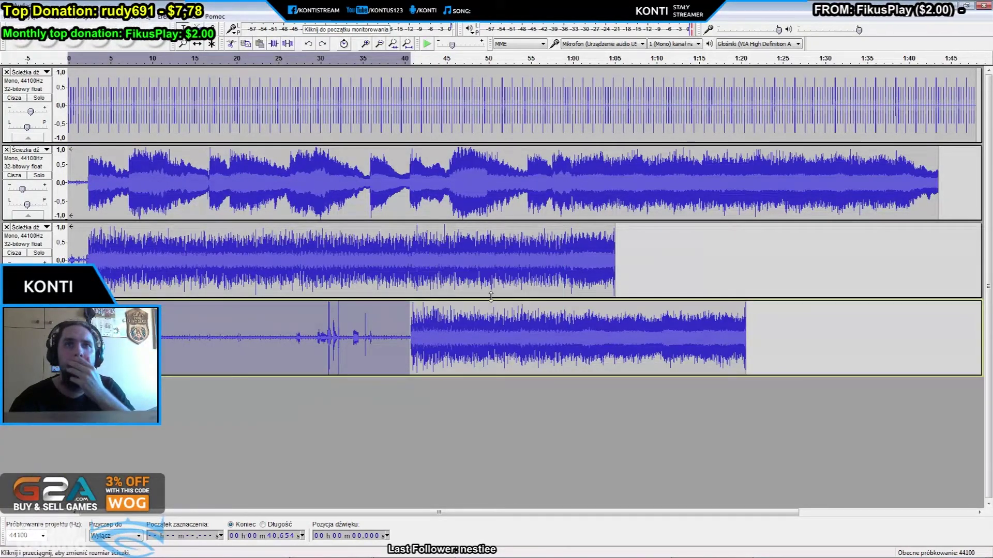
Step: Mute the click track and play the mix from about 39.7 s, just before the fourth track's guitar entry
{"action": "left_click", "coordinate": [402, 262]}
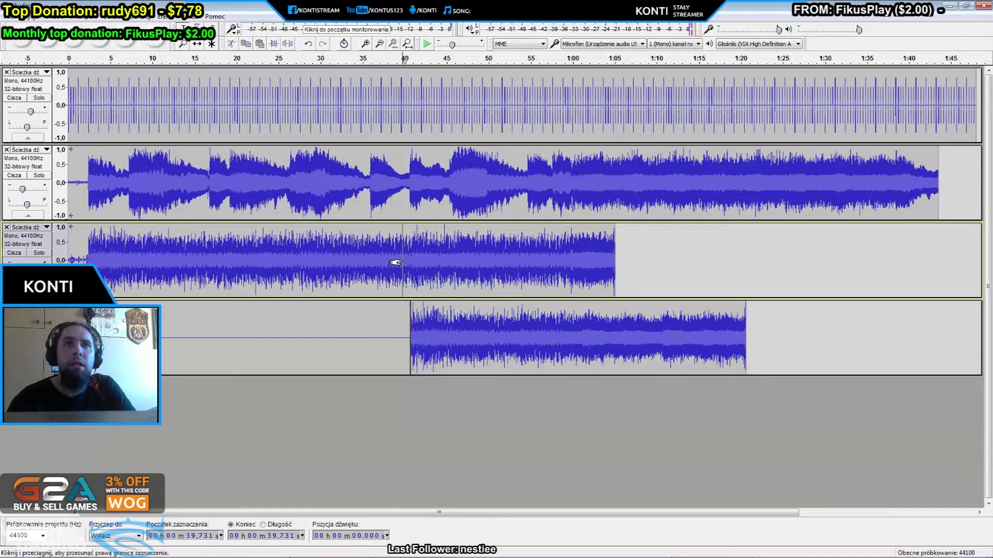
{"action": "key", "text": "space"}
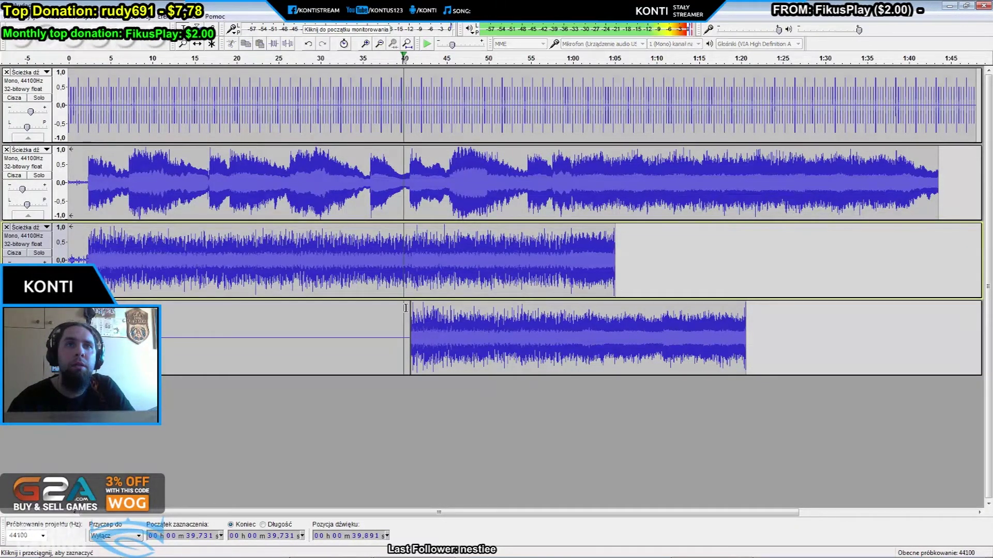
{"action": "key", "text": "space"}
{"action": "left_click", "coordinate": [14, 97]}
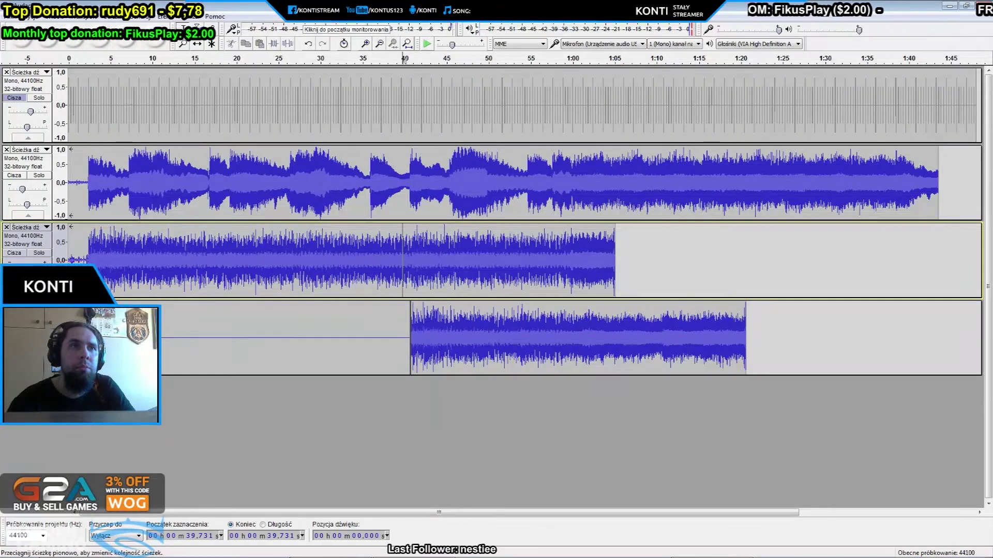
{"action": "key", "text": "Down"}
{"action": "key", "text": "space"}
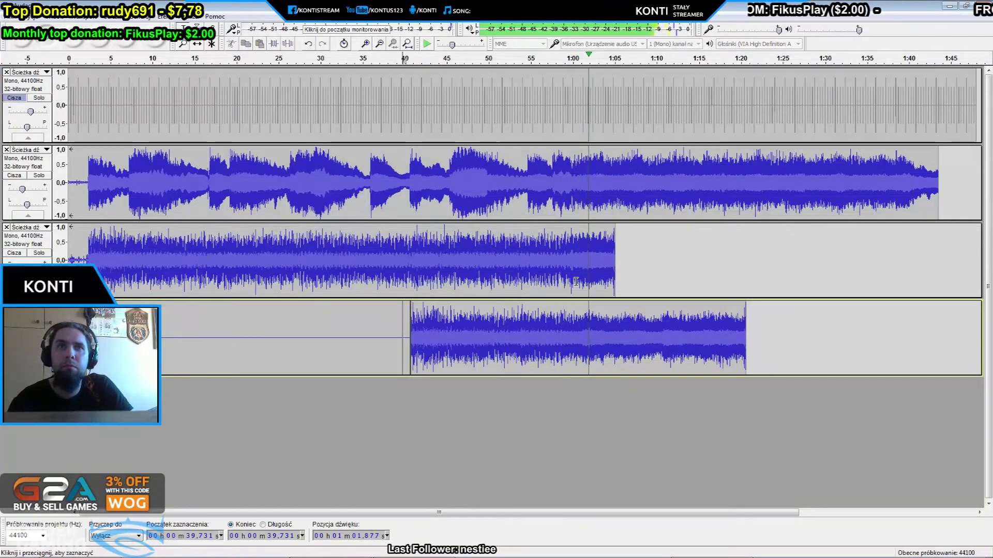
Step: Replay from about 58.9 s and replace the third track's ending, from 1:00.335 to 1:05.016, with silence
{"action": "left_click", "coordinate": [564, 255]}
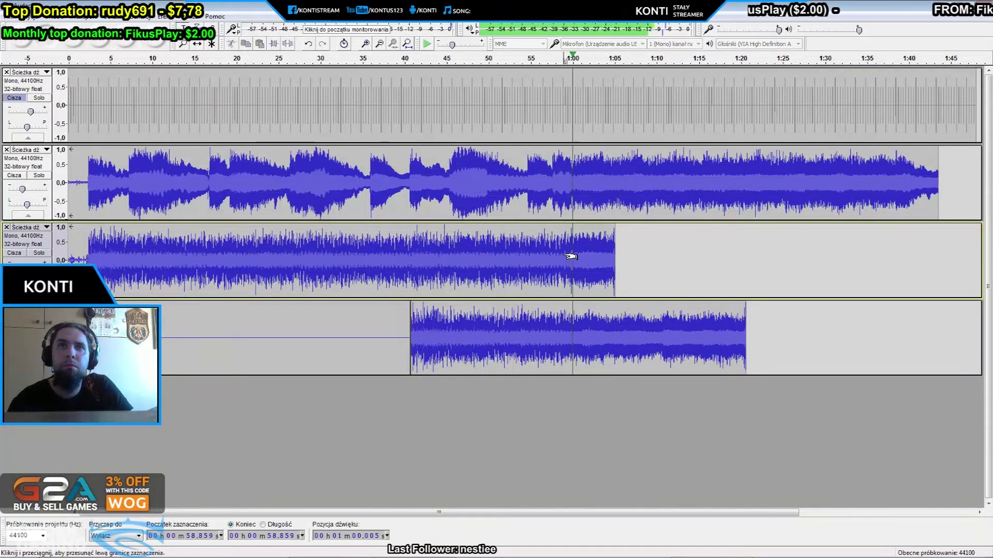
{"action": "key", "text": "space"}
{"action": "left_click_drag", "start_coordinate": [601, 260], "coordinate": [615, 260]}
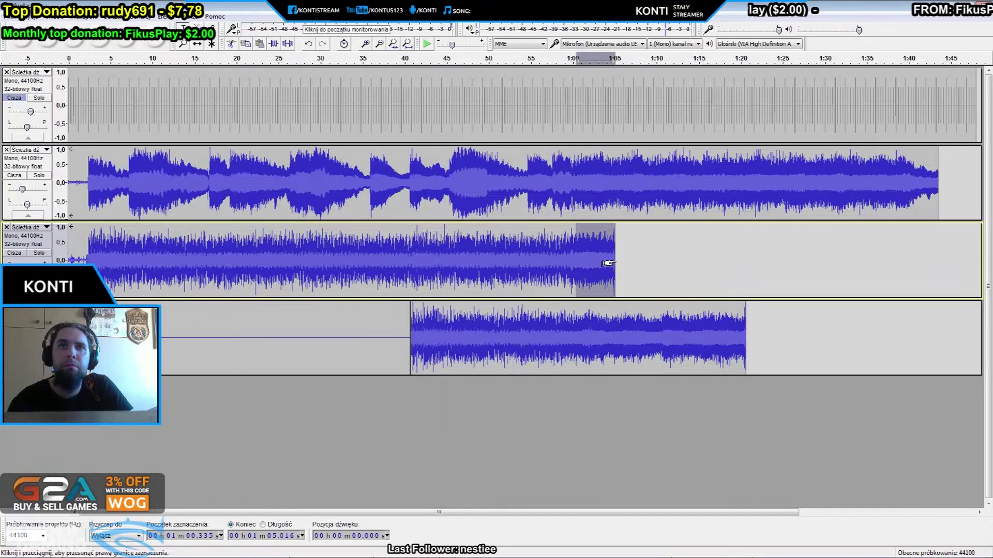
{"action": "key", "text": "ctrl+l"}
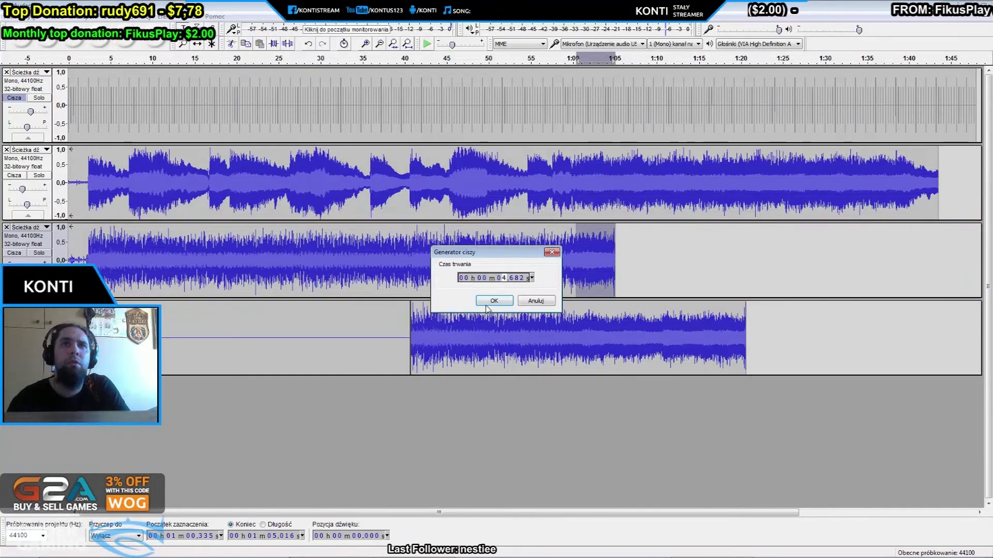
Step: Listen to the end of the third track's guitar part by playing from about 58.1 s and again from about 56.9 s
{"action": "left_click", "coordinate": [557, 253]}
{"action": "key", "text": "space"}
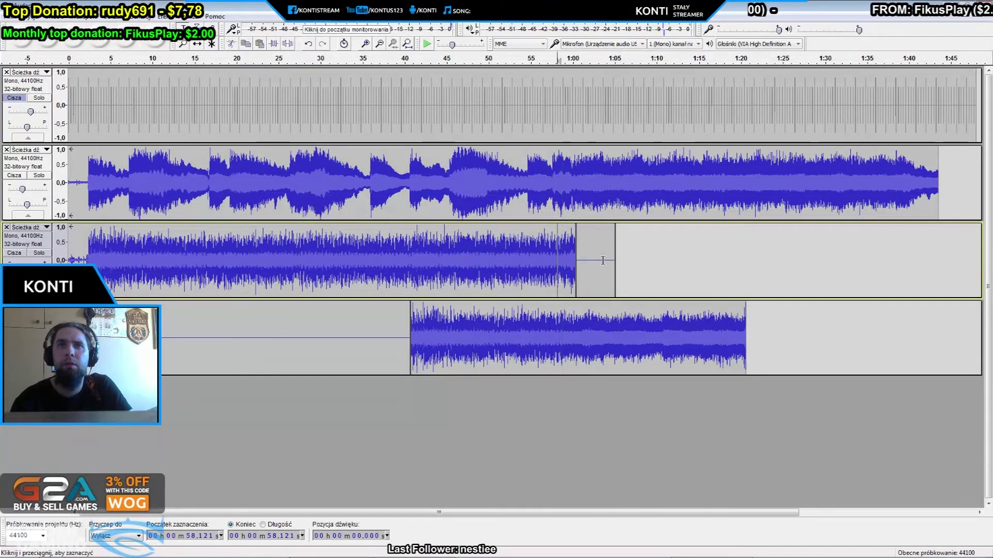
{"action": "key", "text": "space"}
{"action": "left_click_drag", "start_coordinate": [602, 260], "coordinate": [672, 261]}
{"action": "left_click", "coordinate": [663, 259]}
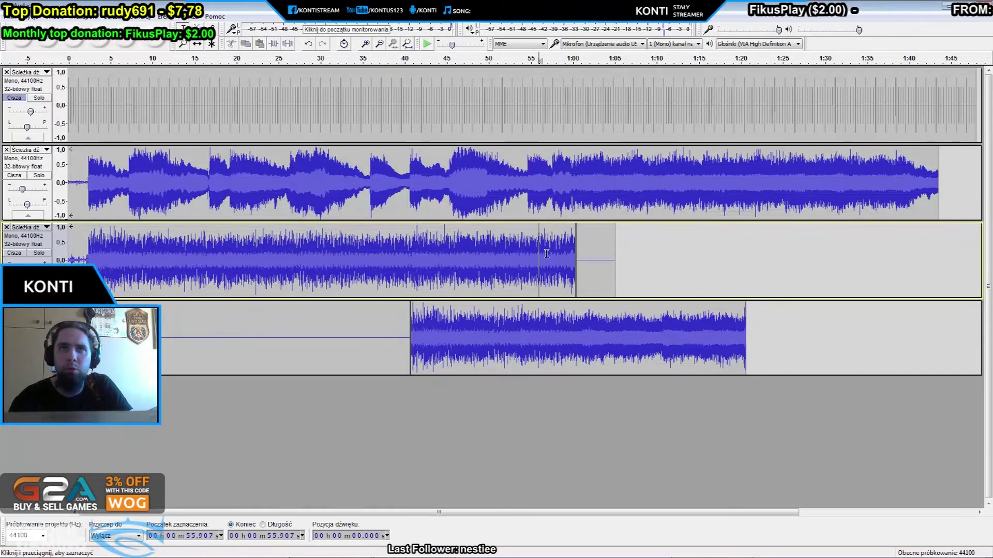
{"action": "left_click", "coordinate": [547, 248]}
{"action": "key", "text": "space"}
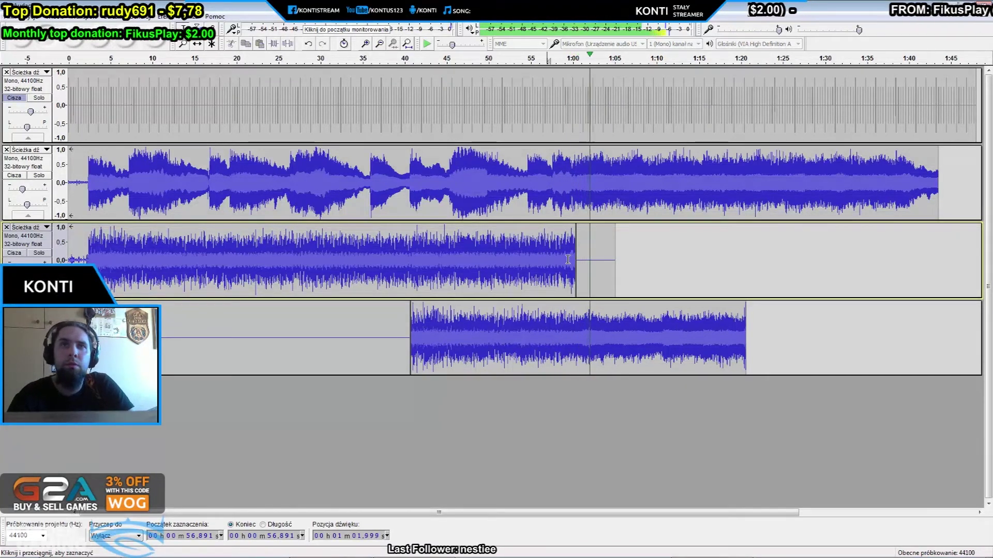
{"action": "key", "text": "space"}
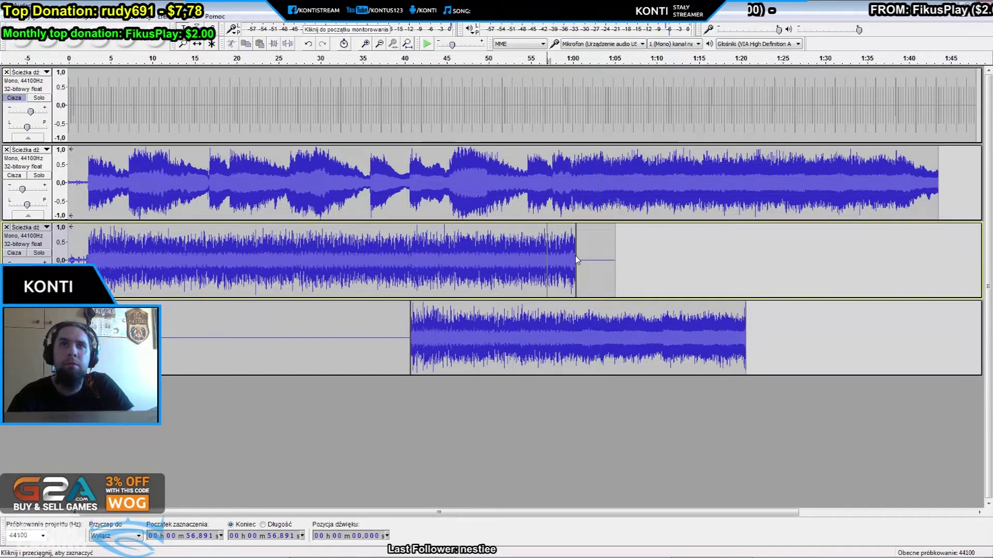
Step: Replace the very end of the third track's guitar, from 1:00.216 to 1:00.469, with silence
{"action": "key", "text": "ctrl+1"}
{"action": "key", "text": "ctrl+1"}
{"action": "key", "text": "ctrl+1"}
{"action": "key", "text": "ctrl+1"}
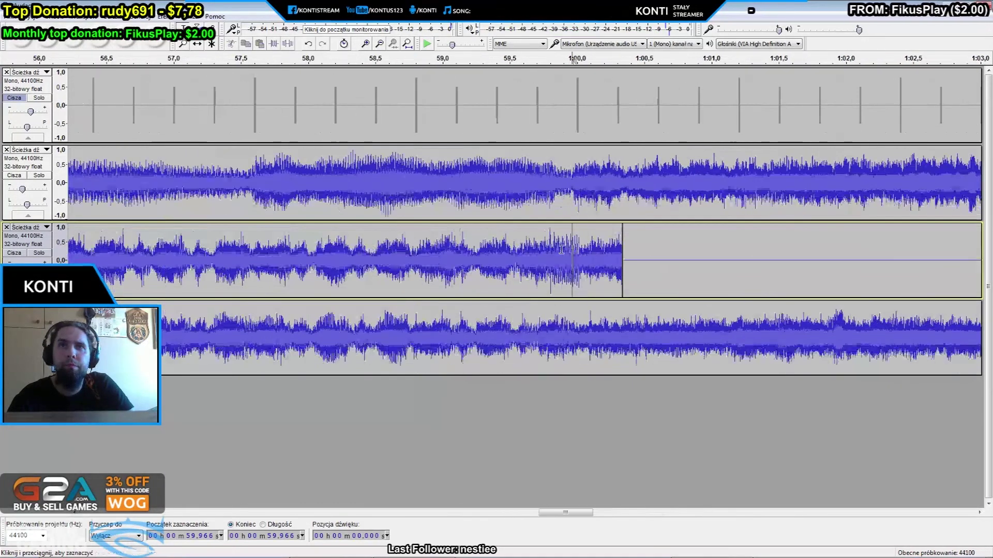
{"action": "left_click", "coordinate": [547, 248]}
{"action": "key", "text": "space"}
{"action": "key", "text": "bracketleft"}
{"action": "key", "text": "bracketright"}
{"action": "key", "text": "space"}
{"action": "left_click", "coordinate": [111, 20]}
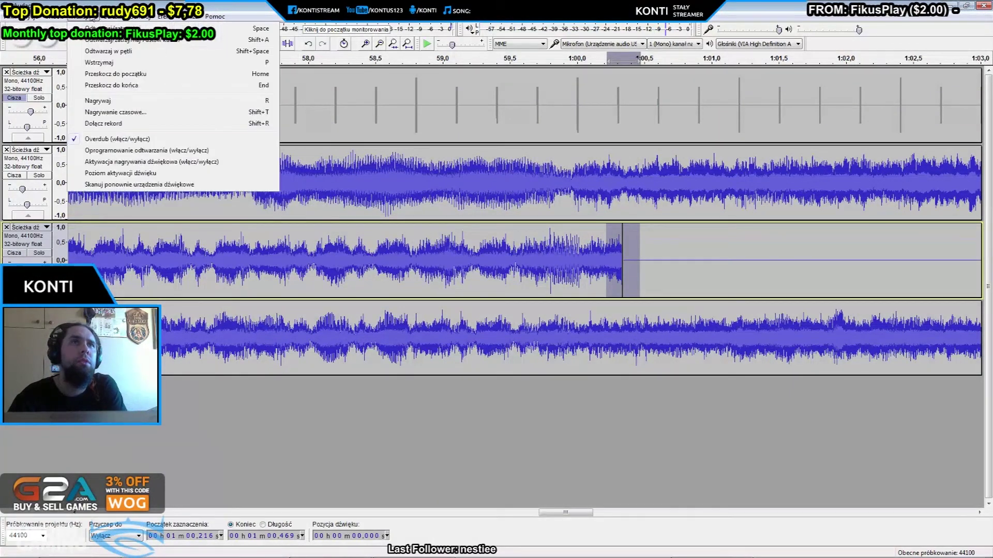
{"action": "left_click", "coordinate": [155, 60]}
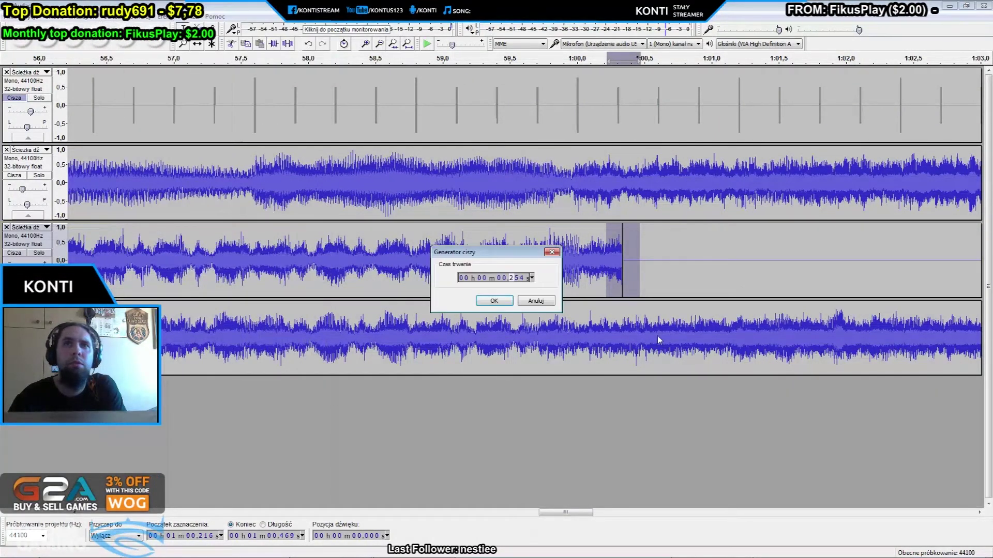
{"action": "left_click", "coordinate": [491, 300]}
Step: Listen to the third track's new ending by playing from 59.332 s and replaying up to the 59.535 s mark
{"action": "left_click", "coordinate": [487, 280]}
{"action": "key", "text": "space"}
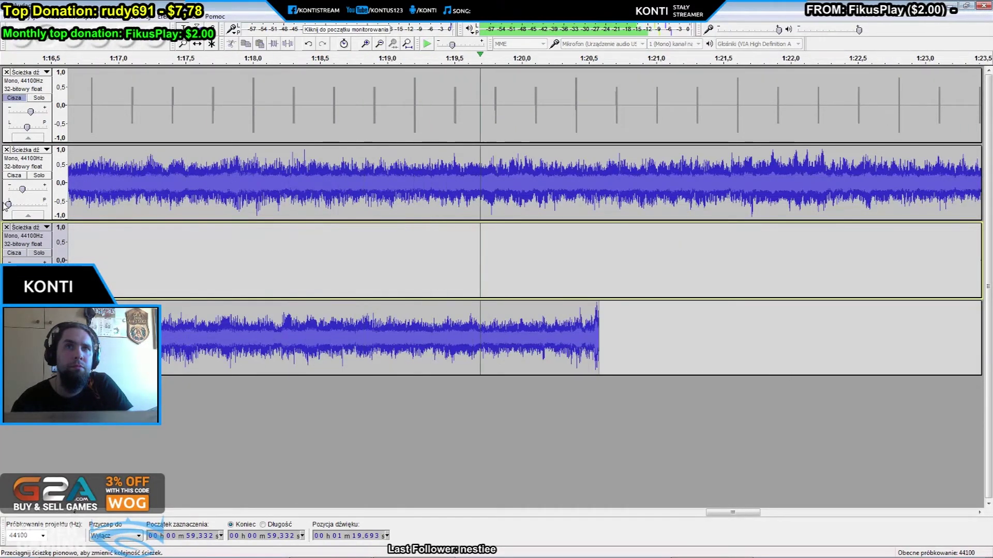
{"action": "key", "text": "space"}
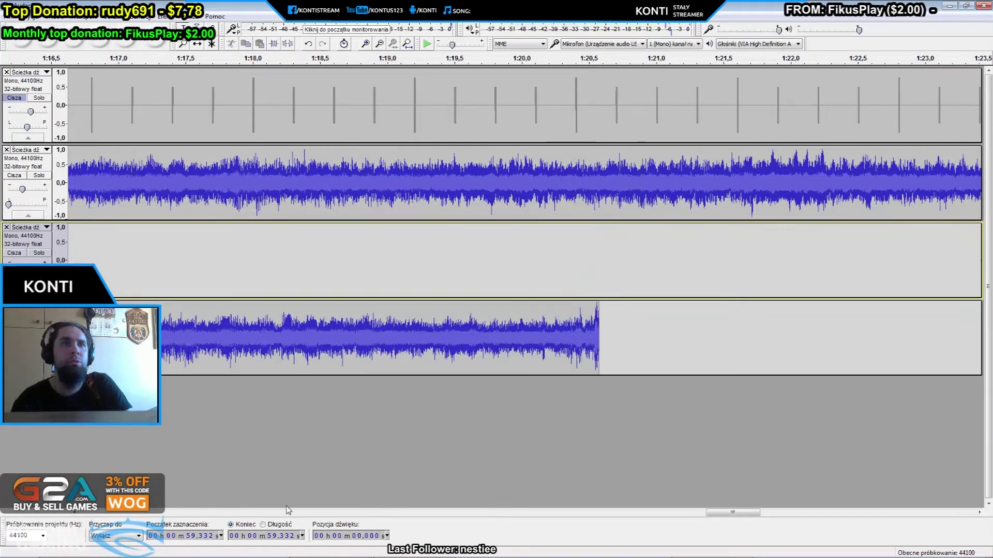
{"action": "left_click_drag", "start_coordinate": [711, 513], "coordinate": [560, 512]}
{"action": "left_click", "coordinate": [449, 269]}
{"action": "key", "text": "space"}
{"action": "left_click", "coordinate": [390, 267]}
{"action": "key", "text": "space"}
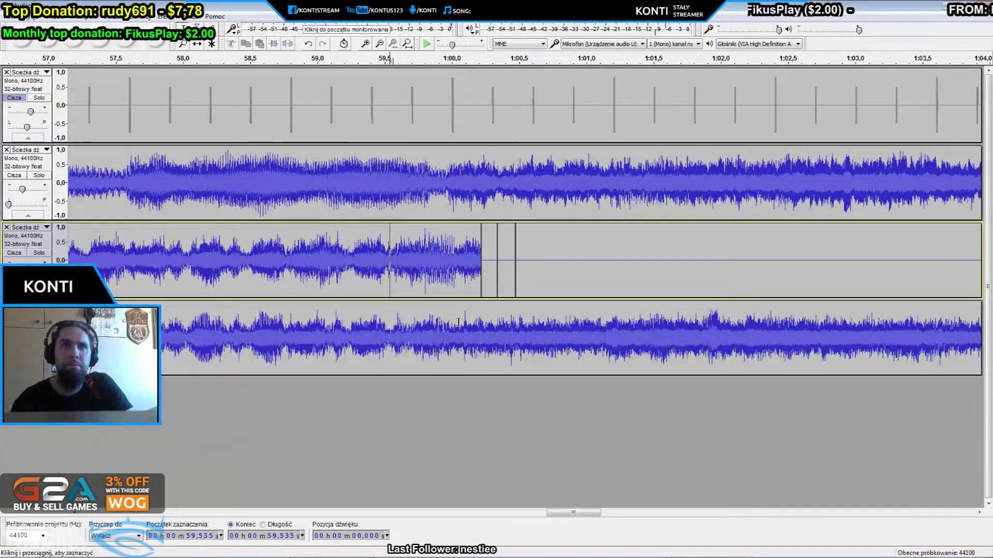
Step: Try to delete the fourth track's guitar from 1:00.073 to its end
{"action": "left_click_drag", "start_coordinate": [461, 320], "coordinate": [848, 316]}
{"action": "left_click_drag", "start_coordinate": [591, 517], "coordinate": [670, 517]}
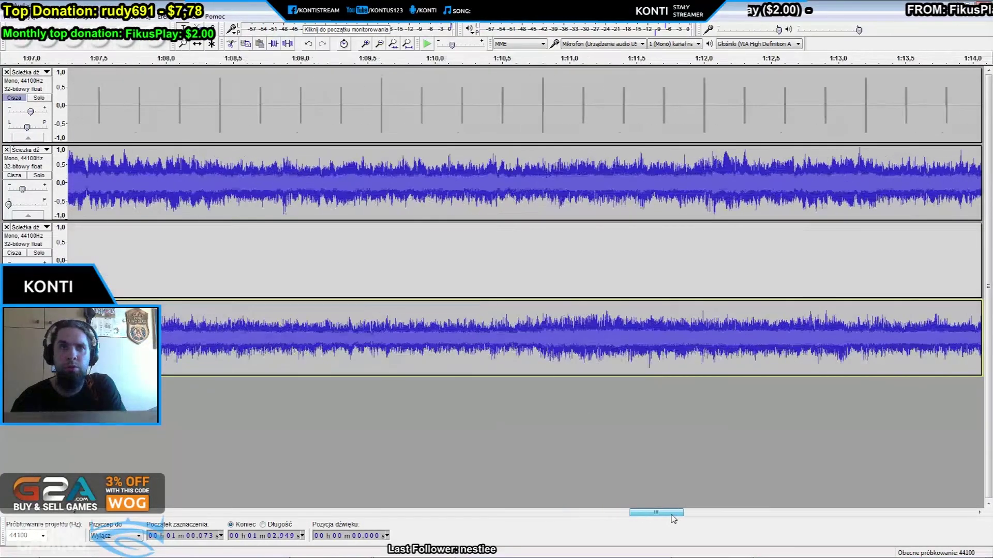
{"action": "scroll", "coordinate": [592, 320], "scroll_direction": "down", "scroll_amount": 3}
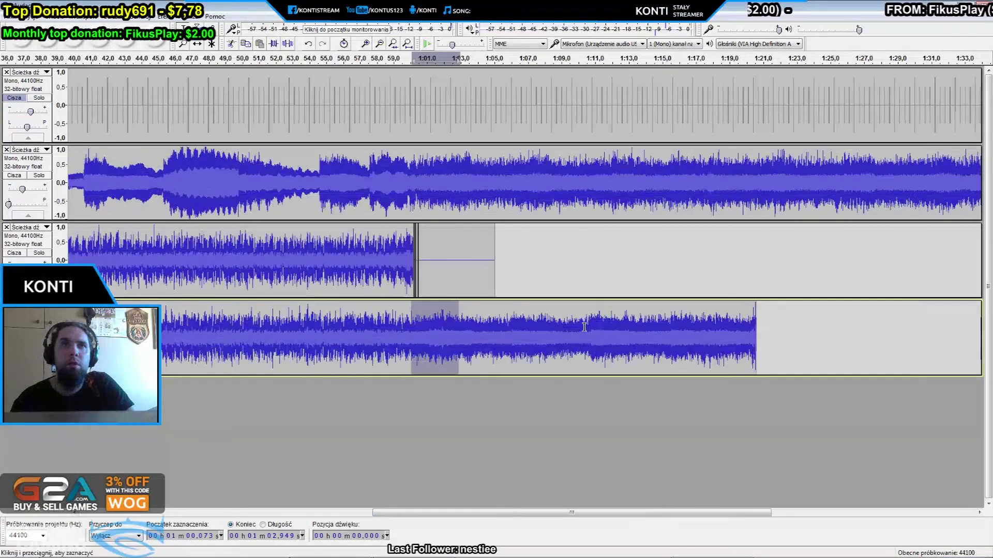
{"action": "left_click", "coordinate": [778, 334], "text": "shift"}
{"action": "key", "text": "Delete"}
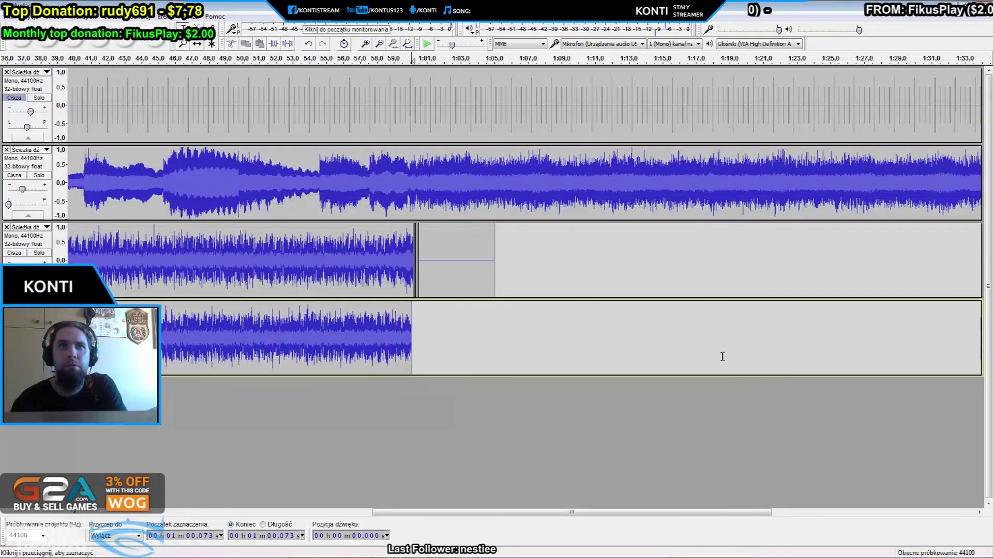
{"action": "key", "text": "ctrl+z"}
Step: Delete the fourth track's audio from just past the third track's guitar ending onward, and play from 57.786 s
{"action": "left_click", "coordinate": [417, 319]}
{"action": "left_click_drag", "start_coordinate": [436, 322], "coordinate": [777, 326]}
{"action": "key", "text": "Delete"}
{"action": "left_click", "coordinate": [373, 289]}
{"action": "key", "text": "space"}
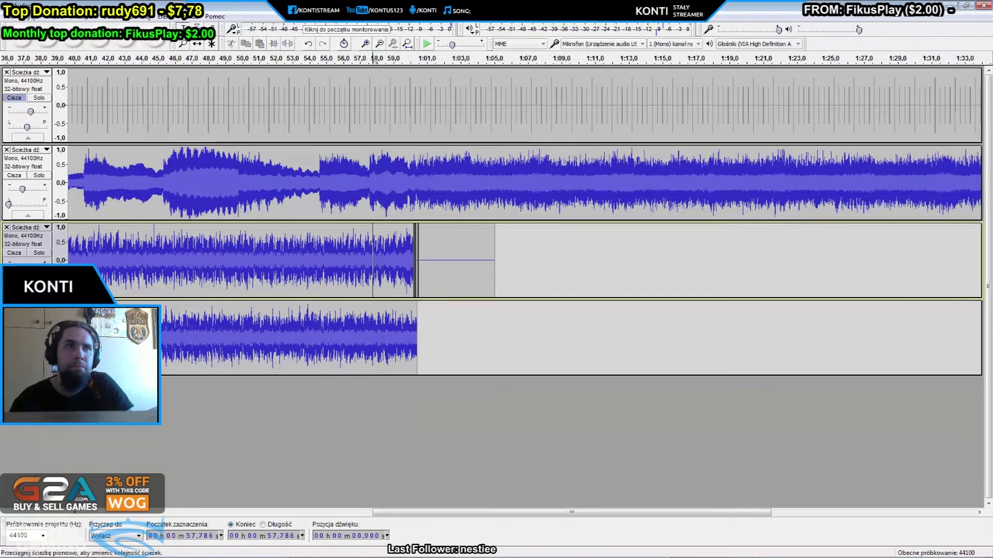
{"action": "key", "text": "space"}
{"action": "key", "text": "space"}
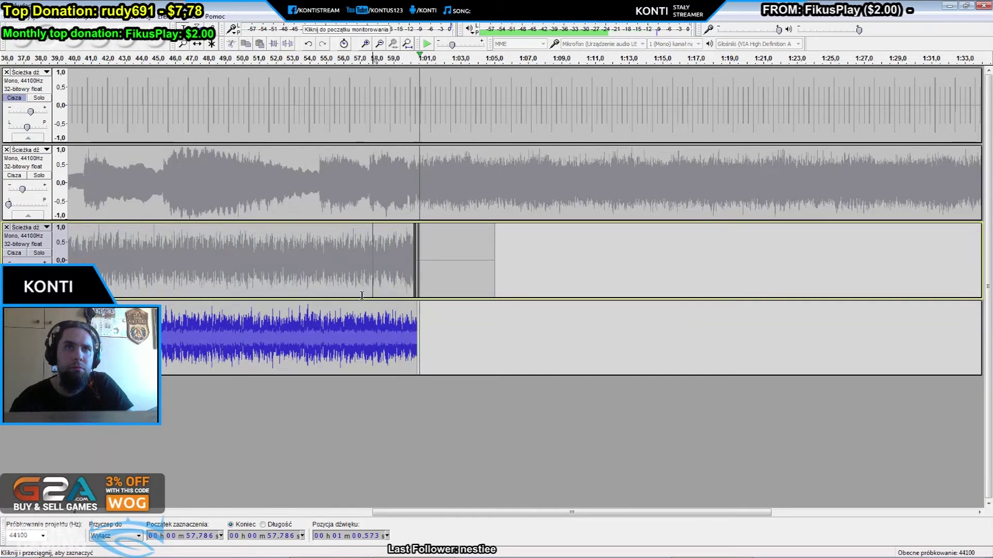
Step: Trim the fourth track's ending by deleting 1:00.216 to 1:01.200, and check it alone from 58.832 s
{"action": "left_click", "coordinate": [413, 325]}
{"action": "left_click_drag", "start_coordinate": [429, 325], "coordinate": [431, 326]}
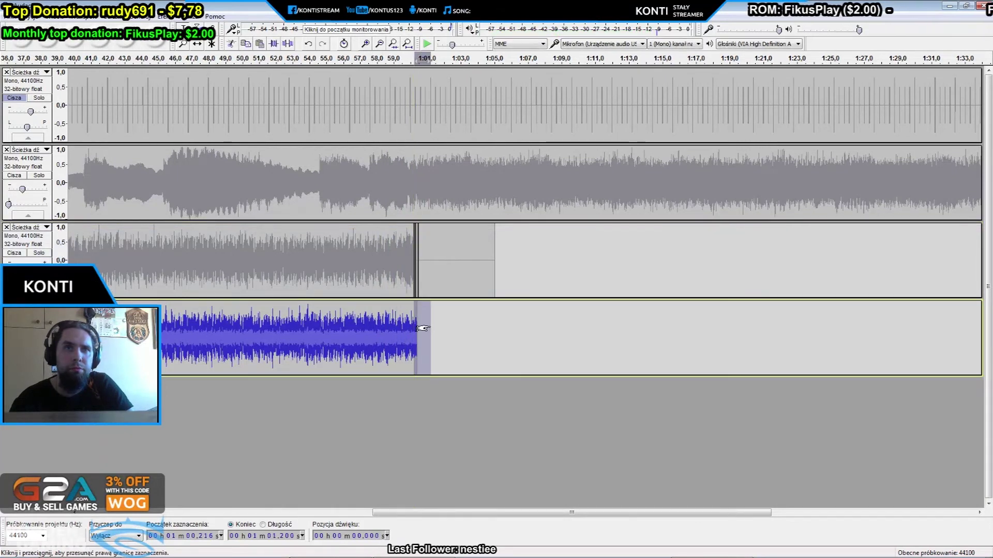
{"action": "key", "text": "Delete"}
{"action": "left_click", "coordinate": [392, 293]}
{"action": "key", "text": "space"}
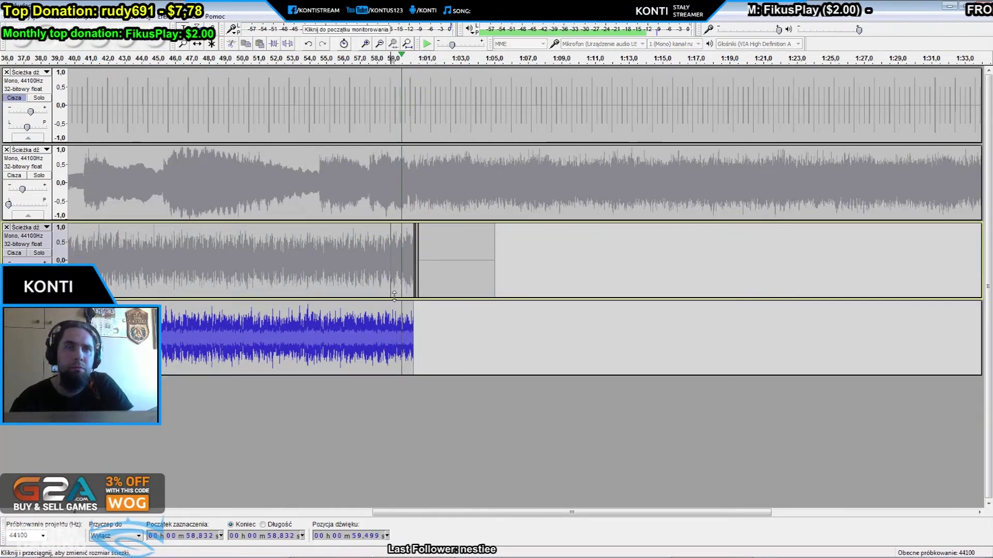
{"action": "key", "text": "space"}
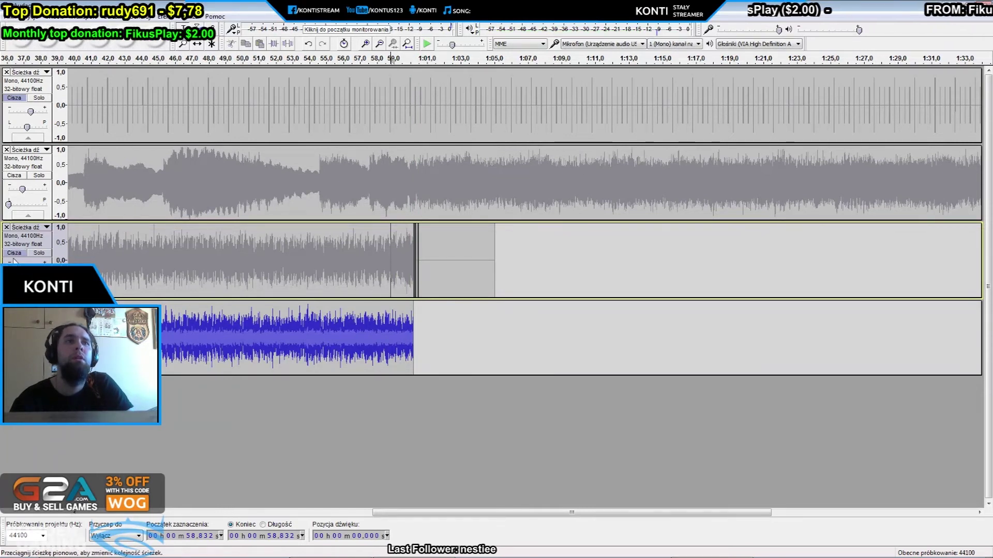
Step: Delete the range from 1:00.216 to 1:02.676 on the third and fourth tracks, and play the full mix from 58.863 s
{"action": "left_click", "coordinate": [32, 172], "text": "shift"}
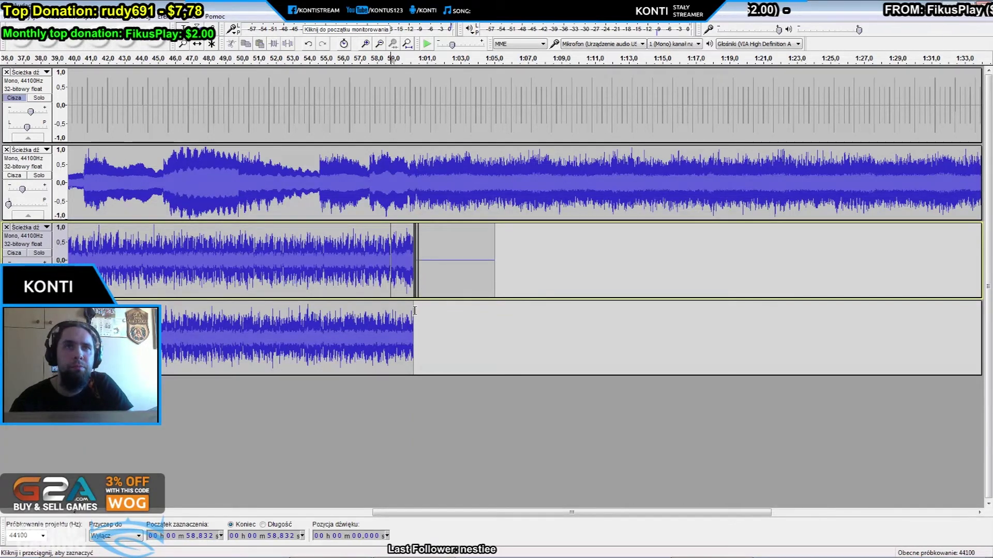
{"action": "mouse_move", "coordinate": [415, 311]}
{"action": "left_mouse_down"}
{"action": "mouse_move", "coordinate": [433, 261]}
{"action": "mouse_move", "coordinate": [455, 261]}
{"action": "left_mouse_up"}
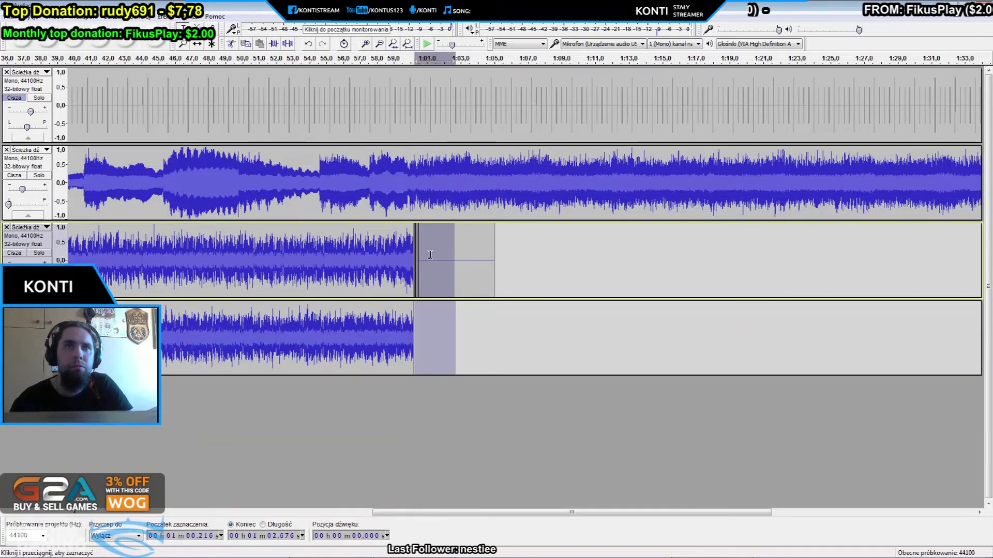
{"action": "key", "text": "Delete"}
{"action": "left_click", "coordinate": [390, 261]}
{"action": "key", "text": "space"}
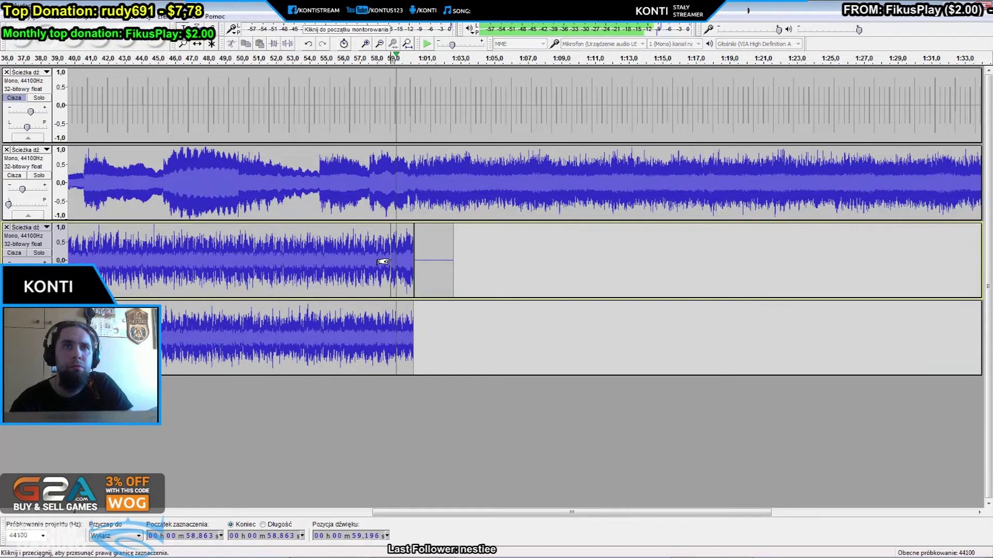
{"action": "key", "text": "space"}
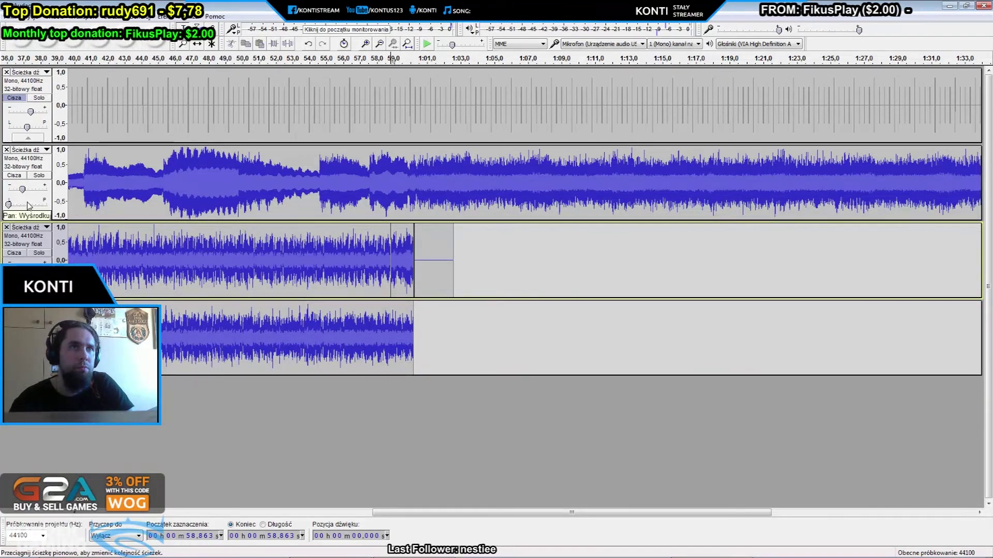
Step: Unmute the click track and play the mix from 58.863 s
{"action": "left_click", "coordinate": [19, 98]}
{"action": "key", "text": "space"}
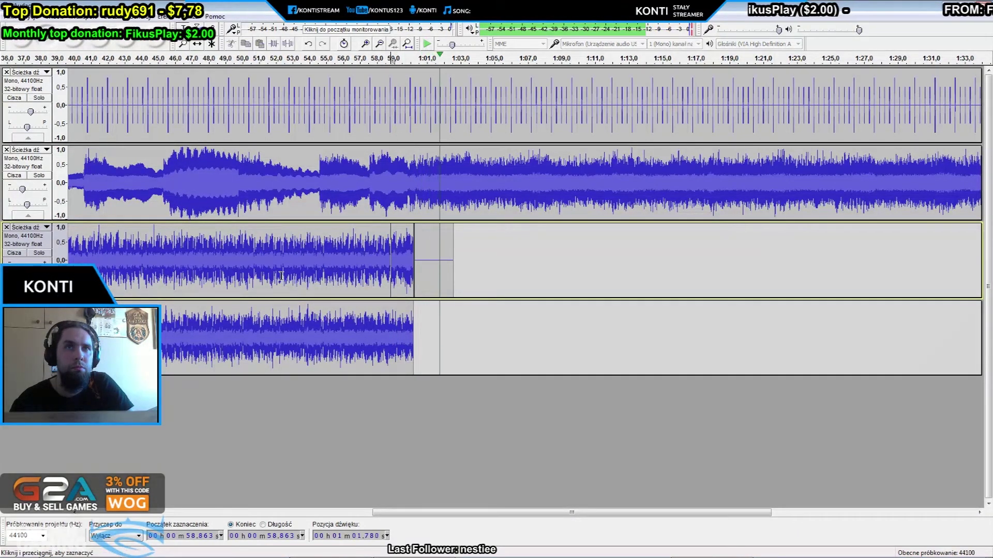
{"action": "key", "text": "space"}
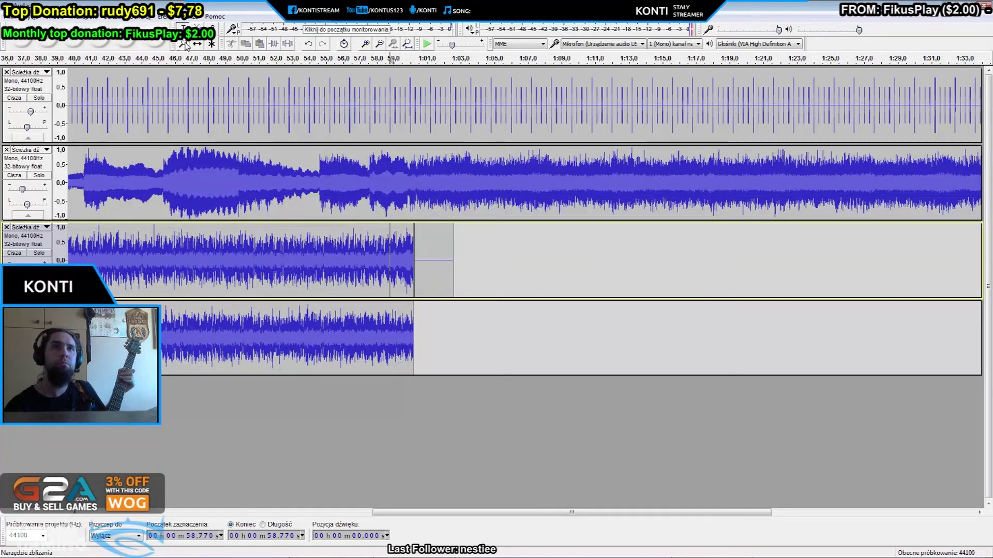
Step: Try to record a new guitar take on a fifth track starting at 58.770 s
{"action": "key", "text": "r"}
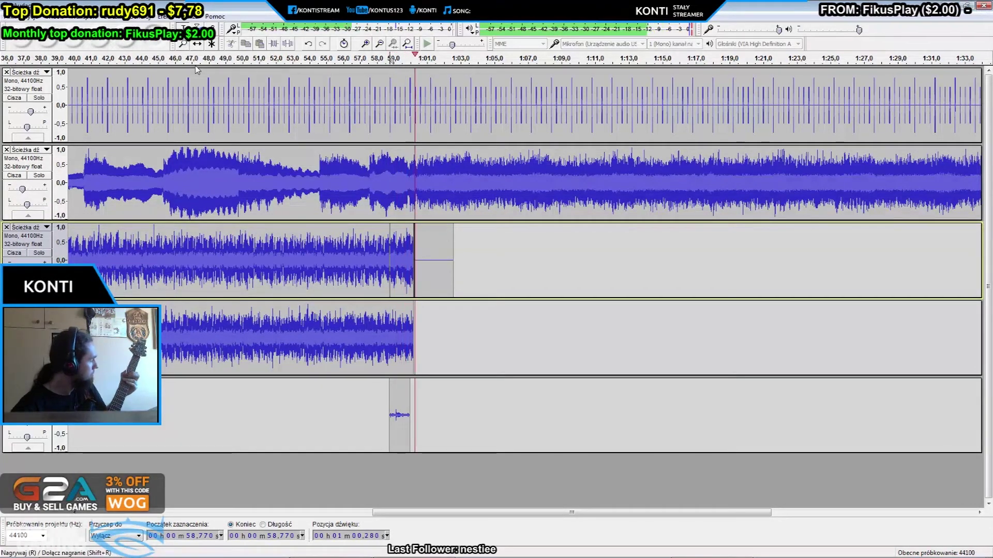
{"action": "key", "text": "space"}
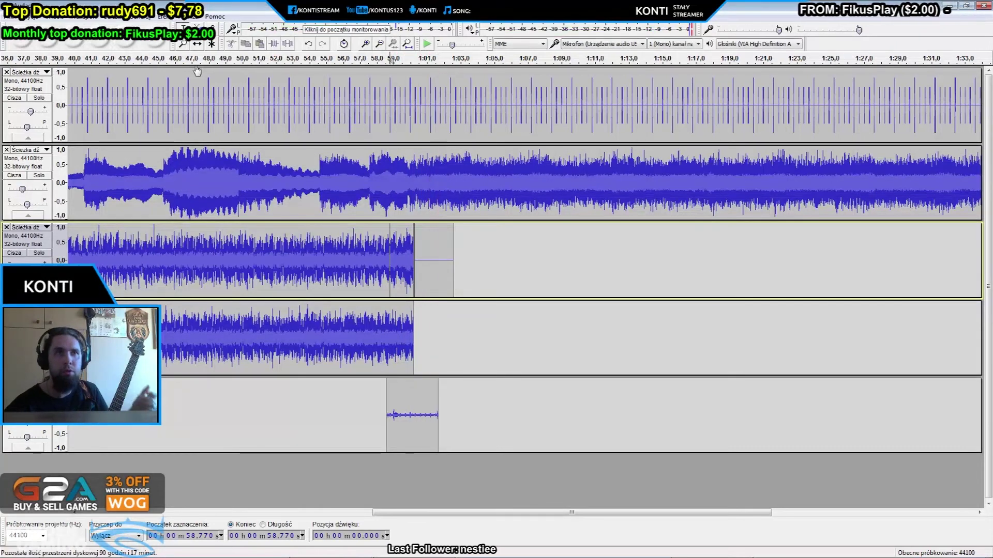
{"action": "key", "text": "ctrl+z"}
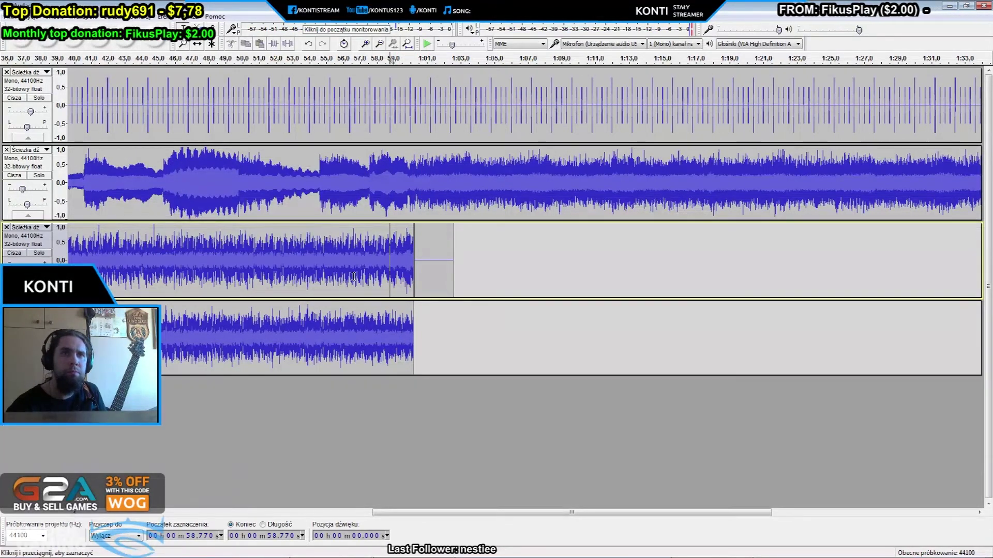
Step: Record a guitar take on a new fifth track from 55.541 s until just past the second track's end
{"action": "key", "text": "r"}
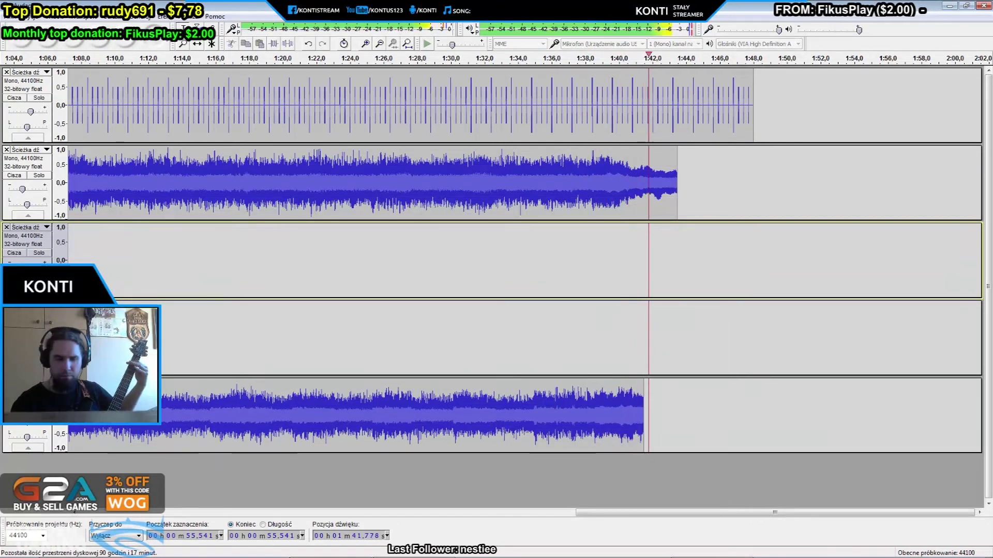
{"action": "key", "text": "space"}
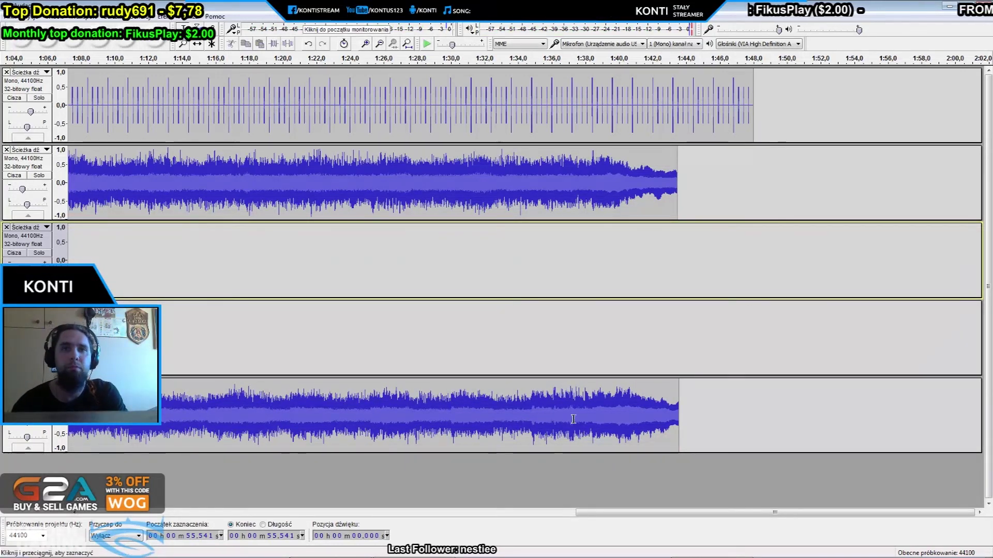
Step: Replace the noise before the guitar entry on the fifth track, from 52.401 s to 59.874 s, with silence
{"action": "left_click_drag", "start_coordinate": [738, 513], "coordinate": [543, 523]}
{"action": "left_click_drag", "start_coordinate": [386, 399], "coordinate": [261, 392]}
{"action": "left_click", "coordinate": [139, 18]}
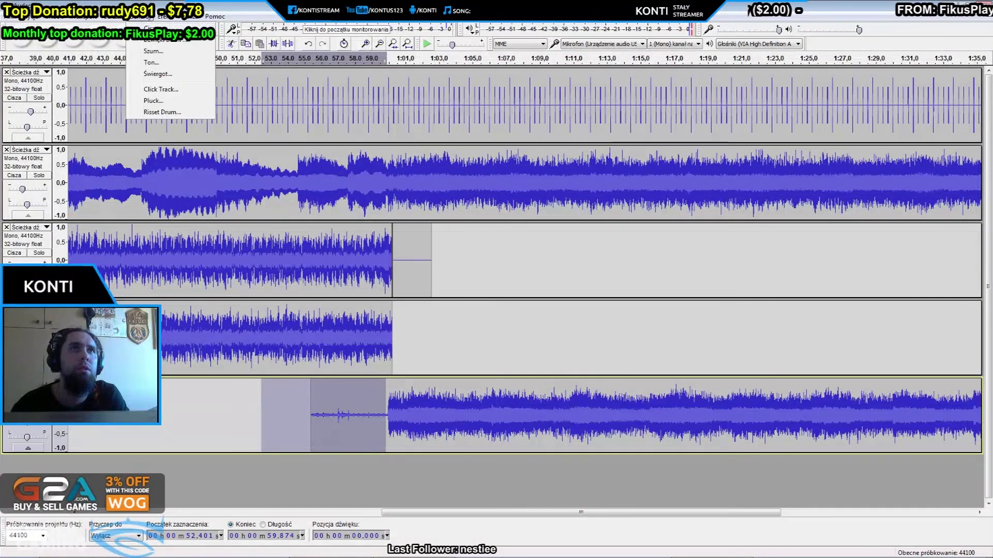
{"action": "left_click", "coordinate": [166, 63]}
{"action": "left_click", "coordinate": [456, 308]}
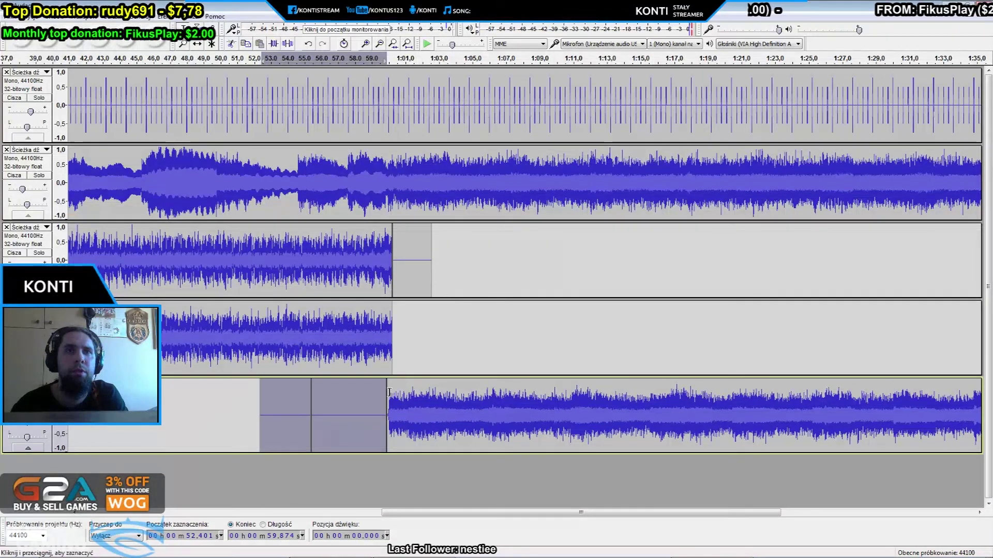
Step: Play the mix from 56.060 s with the click track muted and lower the fifth track's gain slightly
{"action": "left_click", "coordinate": [323, 261]}
{"action": "key", "text": "space"}
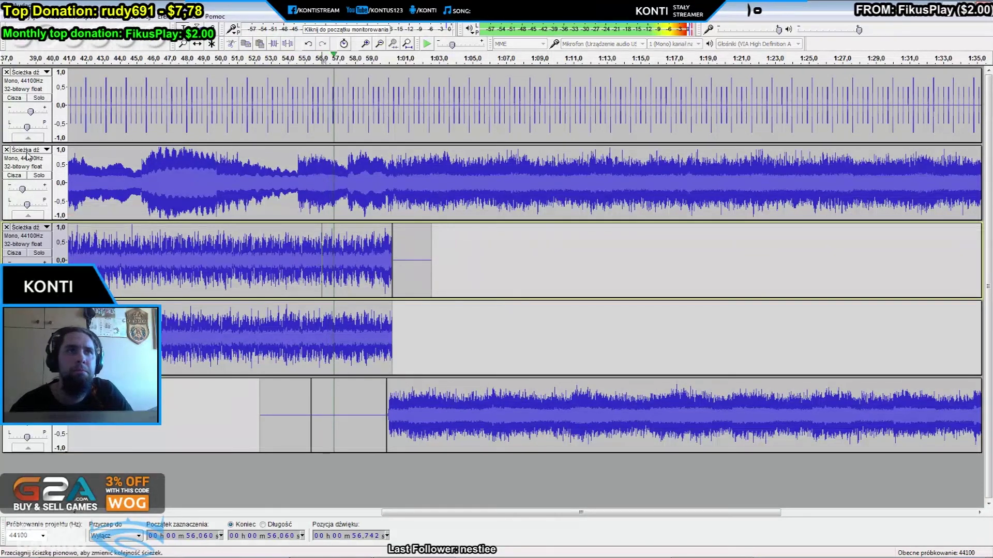
{"action": "left_click", "coordinate": [24, 98]}
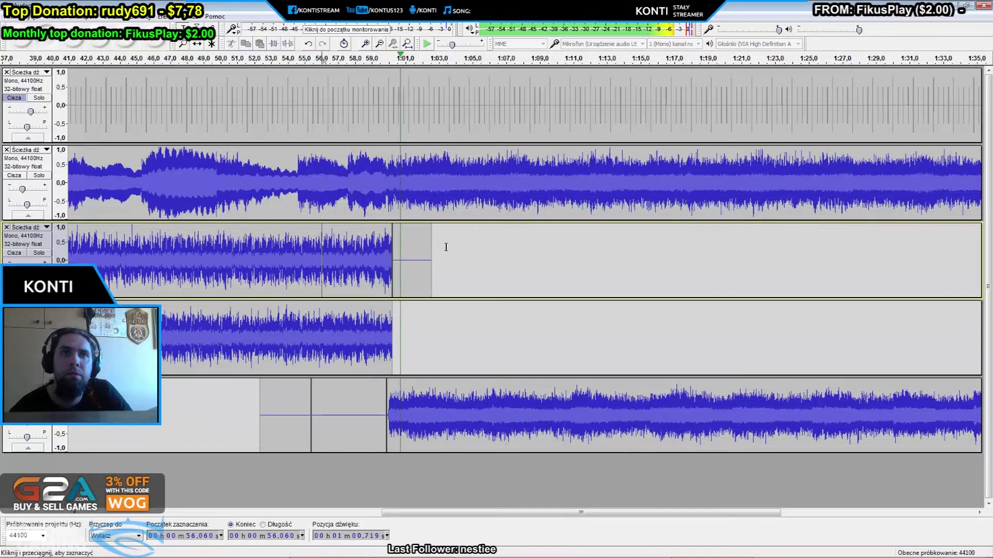
{"action": "mouse_move", "coordinate": [25, 427]}
{"action": "left_click_drag", "start_coordinate": [25, 427], "coordinate": [22, 427]}
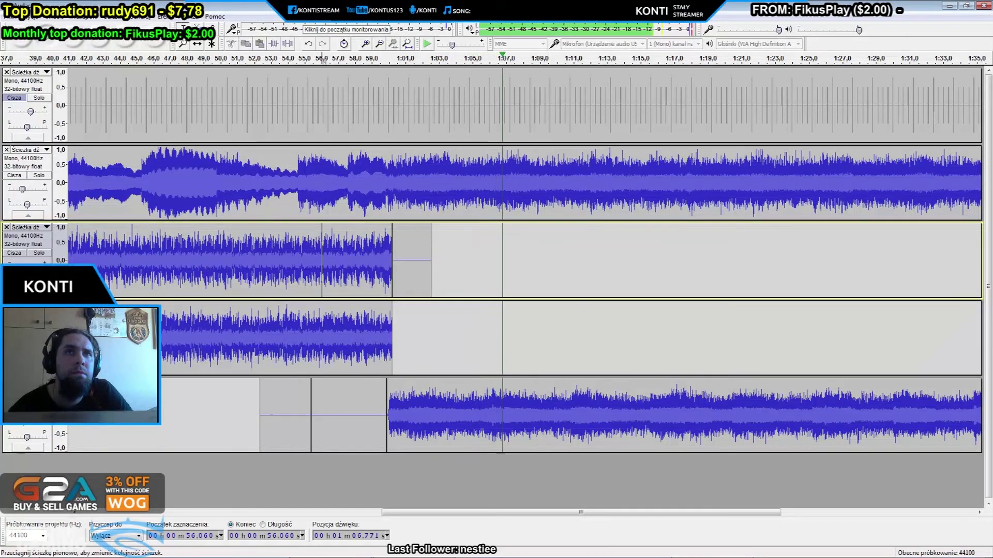
{"action": "mouse_move", "coordinate": [23, 191]}
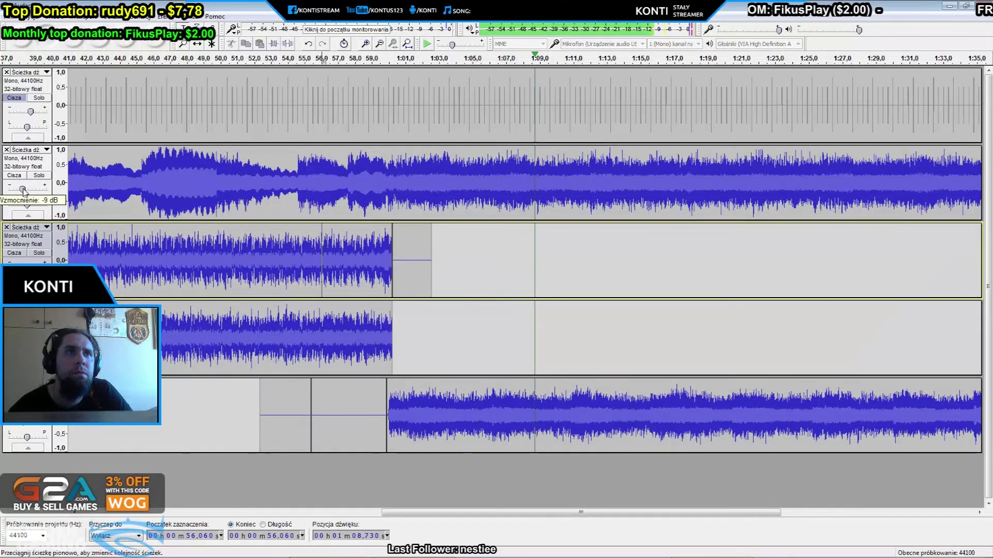
Step: Try panning the fifth track fully right against the second track fully left, and return both to centre
{"action": "left_click_drag", "start_coordinate": [26, 437], "coordinate": [46, 437]}
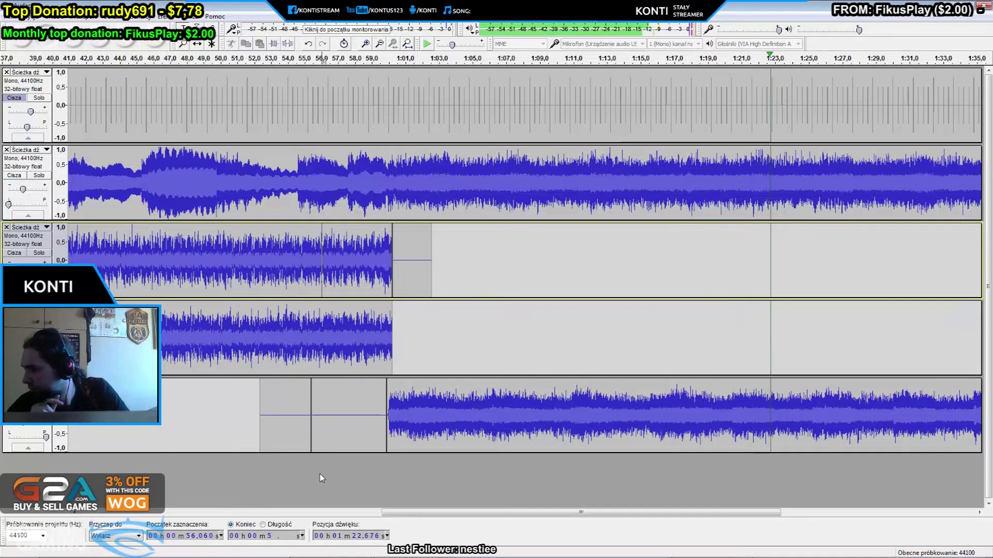
{"action": "key", "text": "space"}
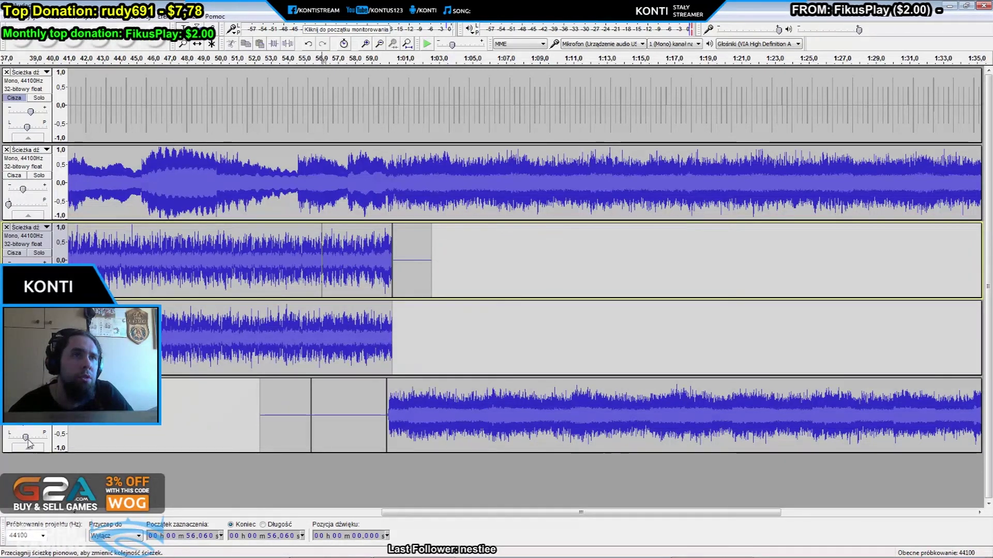
{"action": "left_click", "coordinate": [29, 440]}
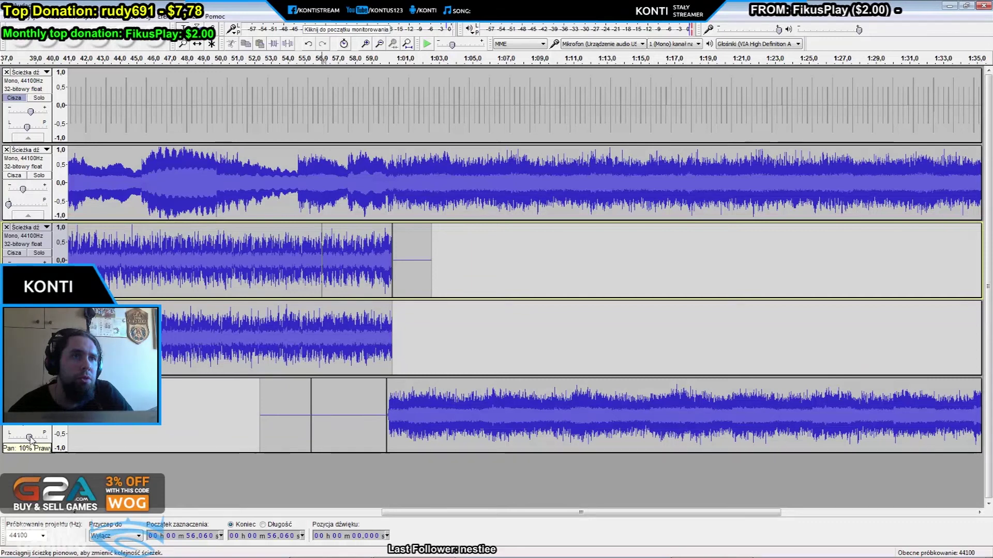
{"action": "left_click_drag", "start_coordinate": [30, 439], "coordinate": [27, 438]}
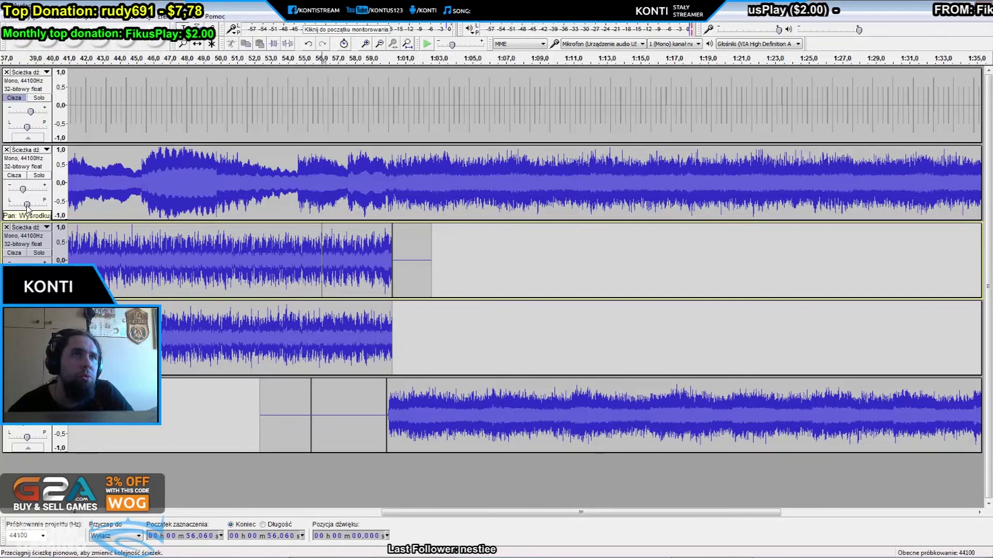
Step: Replace the noise before the guitar entries on the second and third tracks, from the start to 2.399 s, with silence
{"action": "key", "text": "Home"}
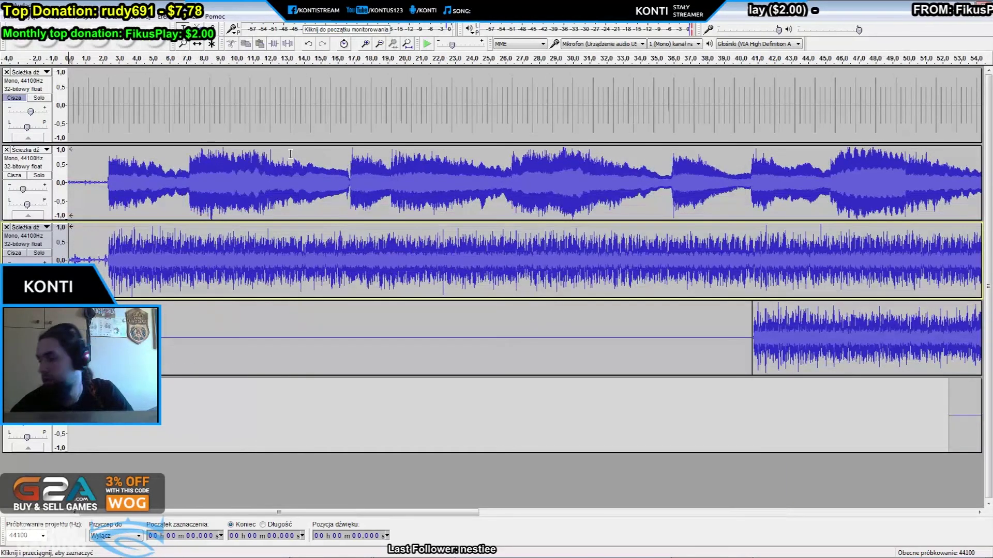
{"action": "left_click_drag", "start_coordinate": [105, 191], "coordinate": [69, 191]}
{"action": "key", "text": "Home"}
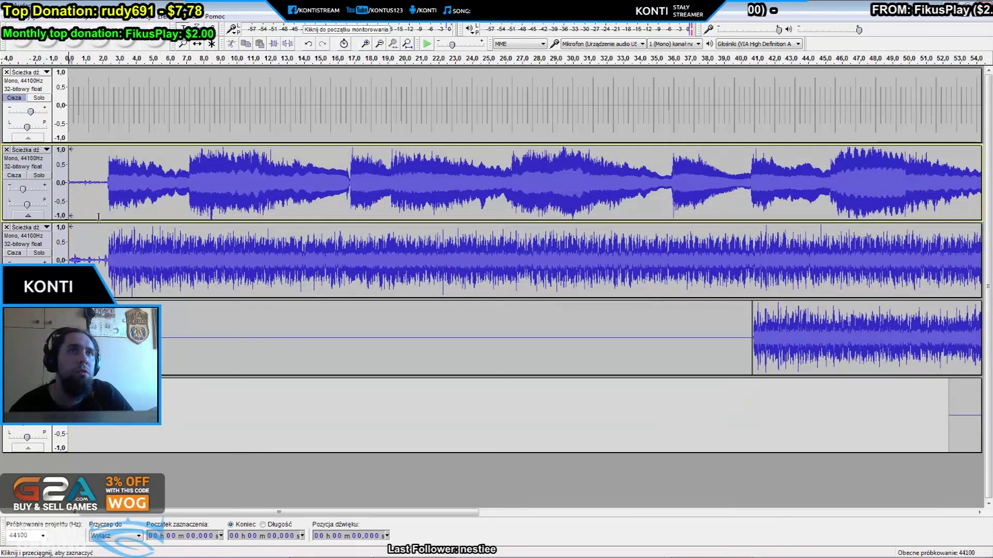
{"action": "left_click_drag", "start_coordinate": [109, 233], "coordinate": [62, 177]}
{"action": "left_click", "coordinate": [127, 16]}
{"action": "left_click", "coordinate": [155, 77]}
{"action": "left_click", "coordinate": [496, 304]}
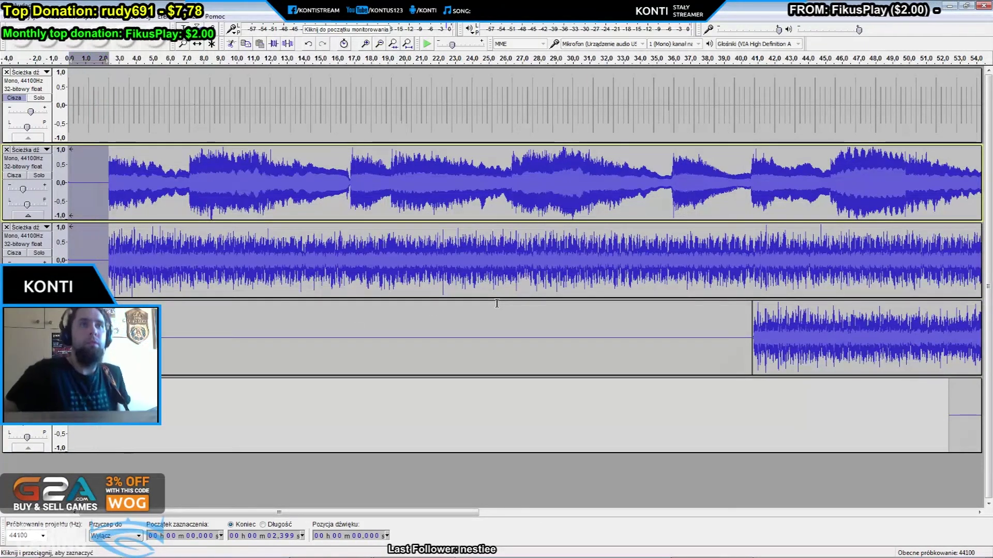
Step: Play the whole mix from the beginning
{"action": "key", "text": "Home"}
{"action": "key", "text": "space"}
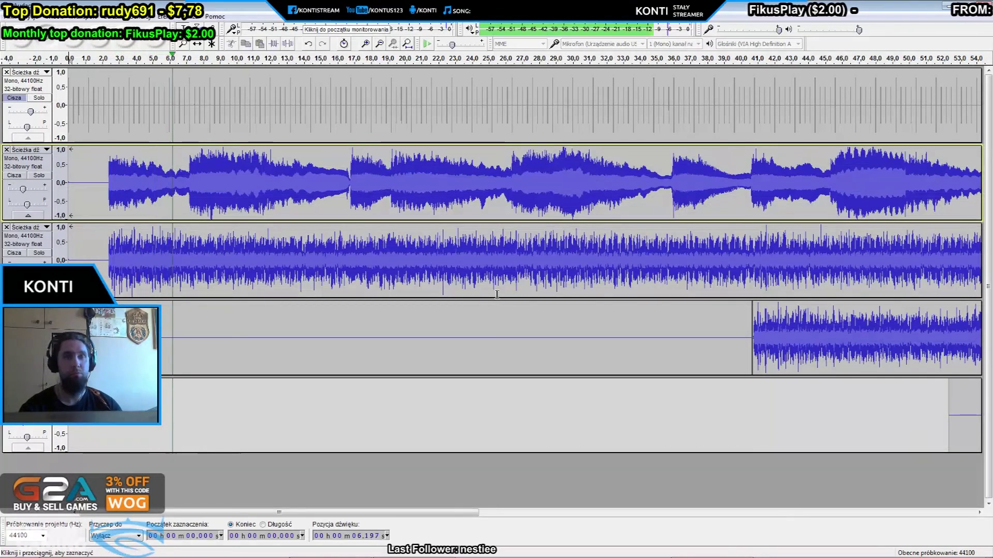
{"action": "key", "text": "ctrl+3"}
{"action": "key", "text": "ctrl+3"}
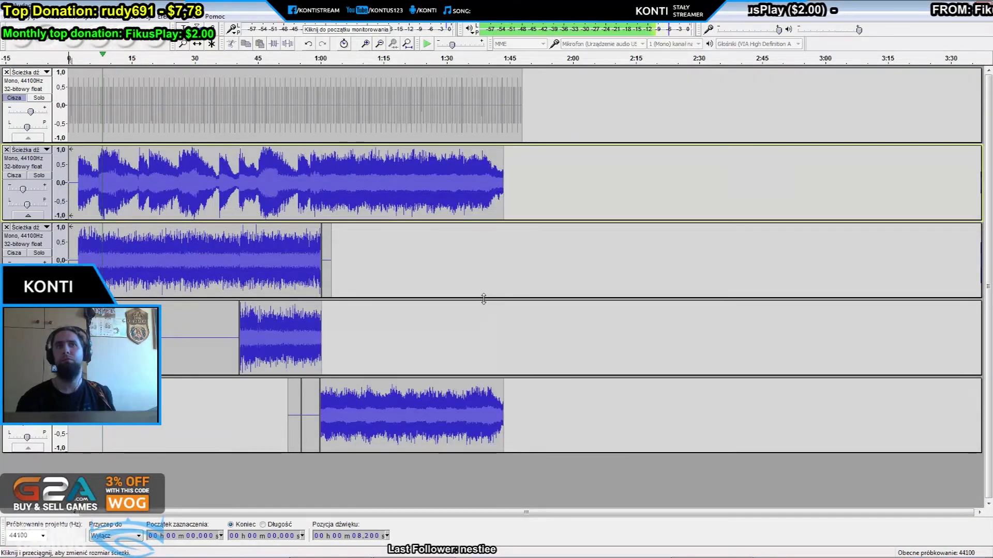